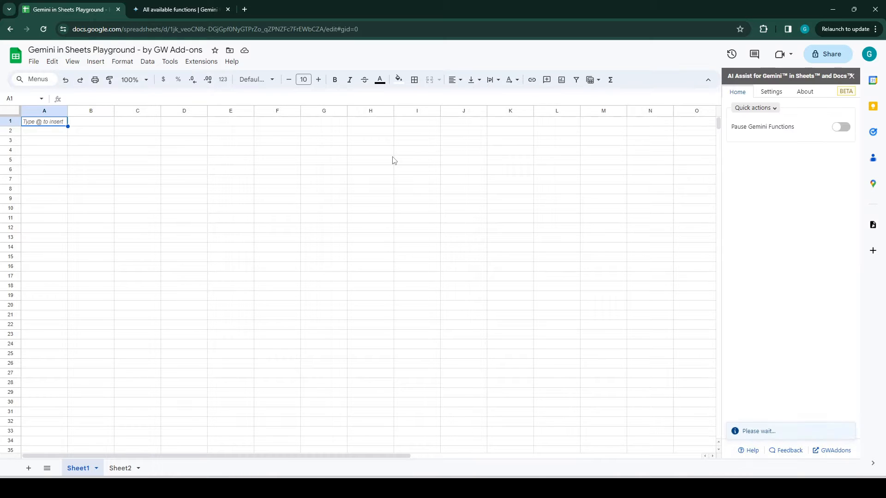
# Review the AI Assist add-on's API key, cache, model and temperature settings, and return to its home view.
pyautogui.click(777, 93)
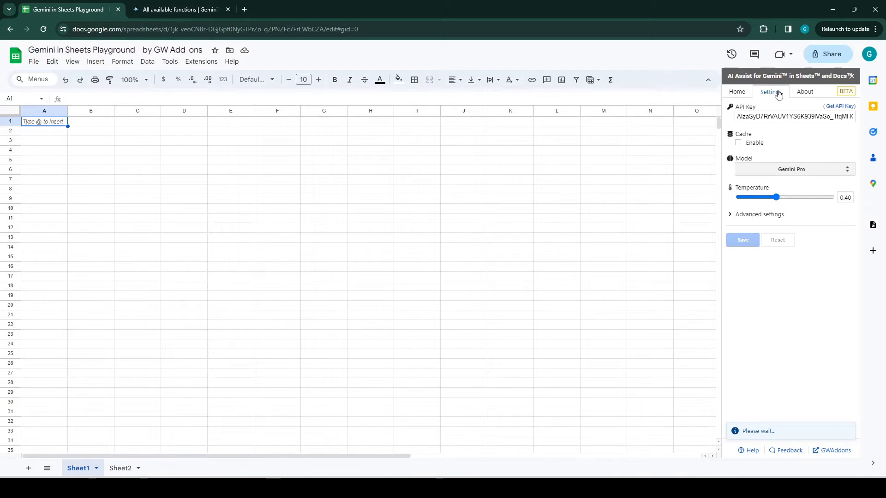
pyautogui.click(738, 142)
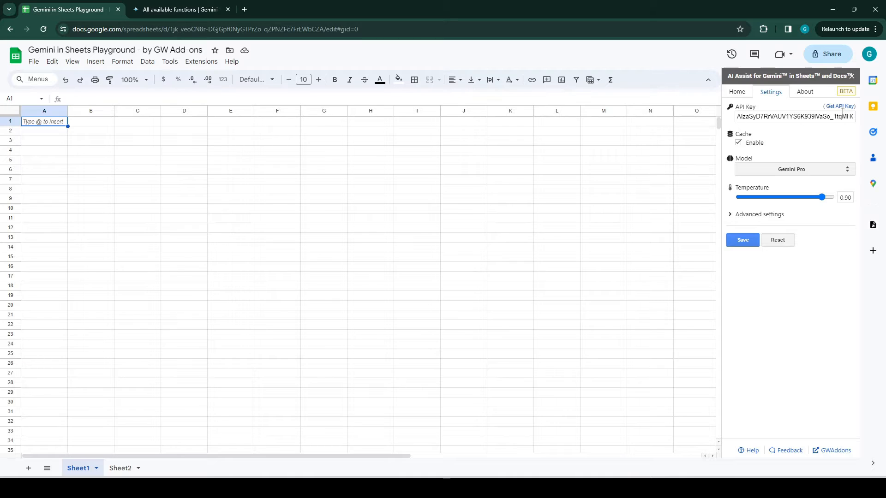
pyautogui.click(738, 94)
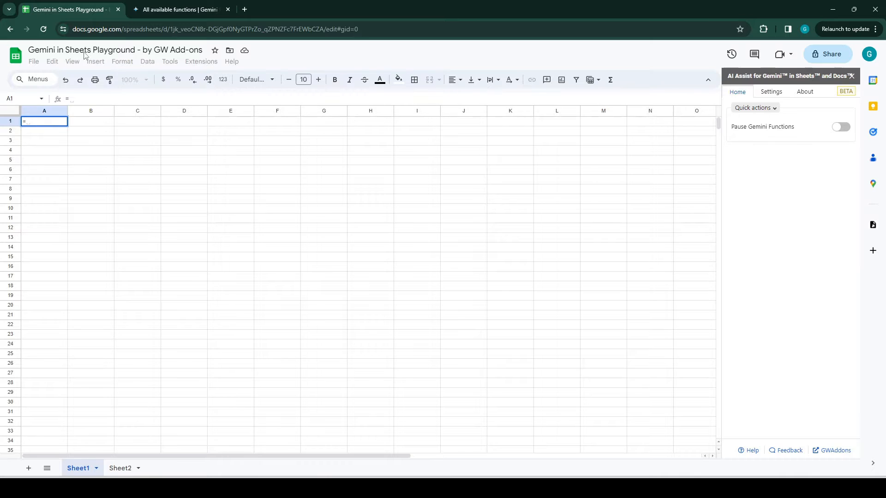
# Switch to the All available functions documentation and review the GEMINI function's syntax, example and parameters.
pyautogui.click(153, 4)
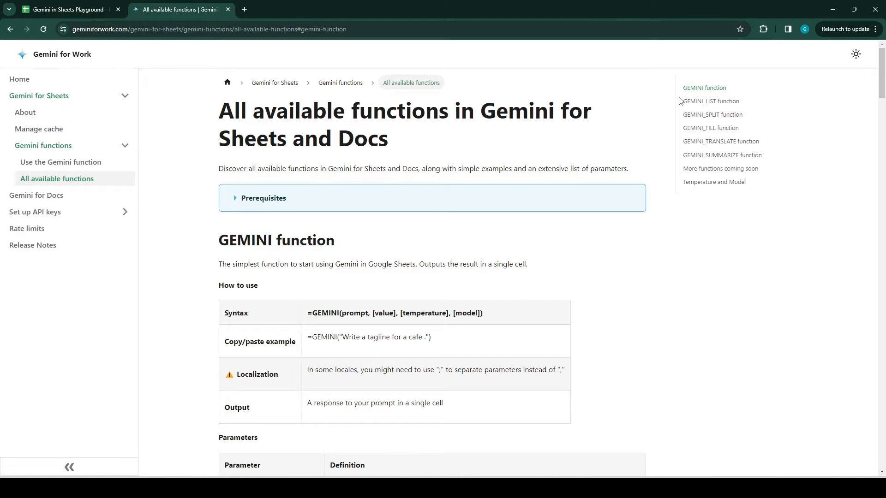
pyautogui.click(697, 87)
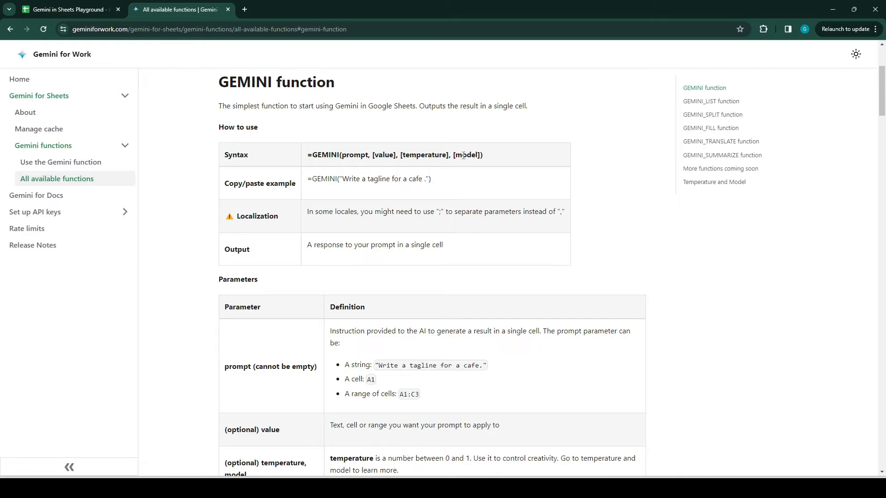
pyautogui.scroll(-1, 423, 263)
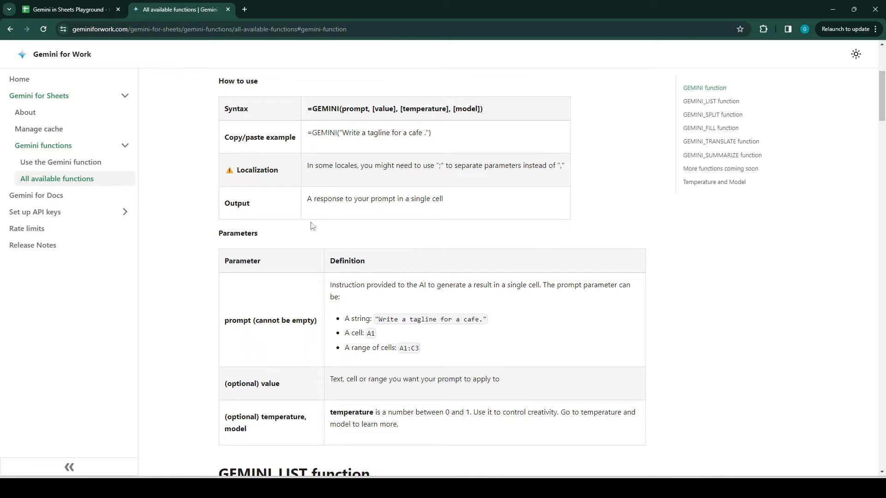
# Back in the spreadsheet, start a GEMINI formula in cell A1 and read through the function's argument help.
pyautogui.click(69, 9)
pyautogui.write('=')
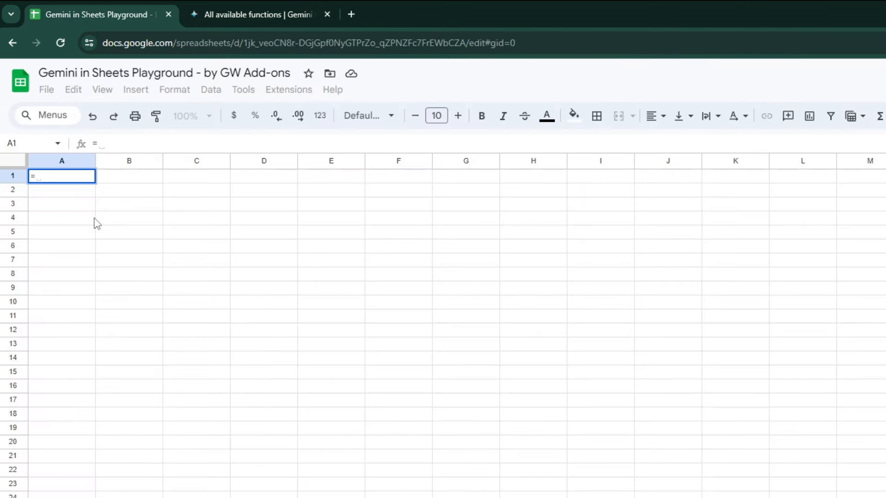
pyautogui.write('gemi')
pyautogui.press('Tab')
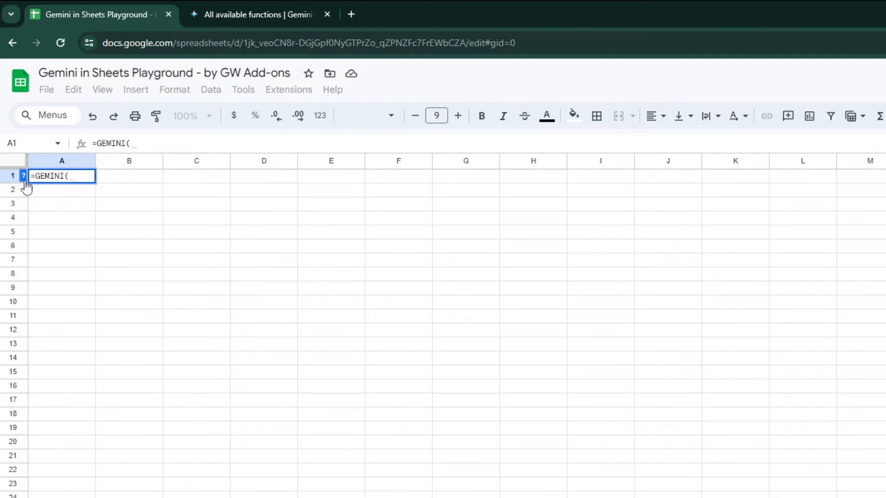
pyautogui.click(244, 201)
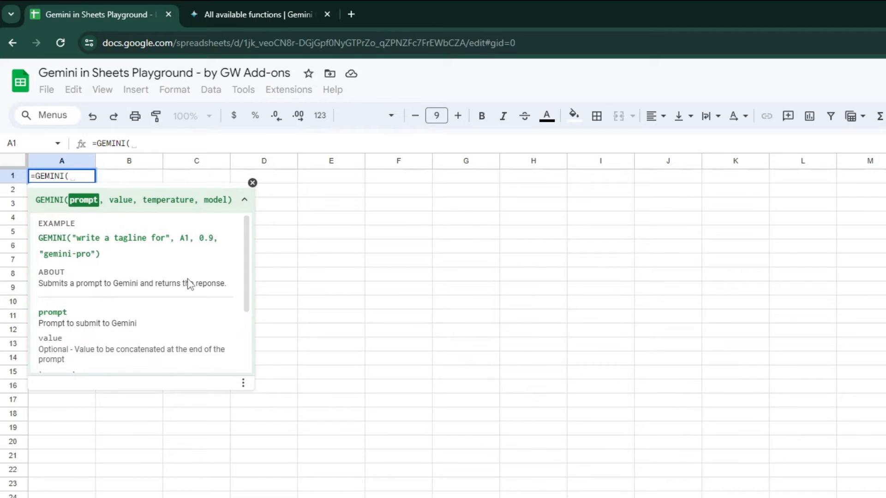
pyautogui.scroll(-2, 189, 282)
pyautogui.scroll(2, 188, 279)
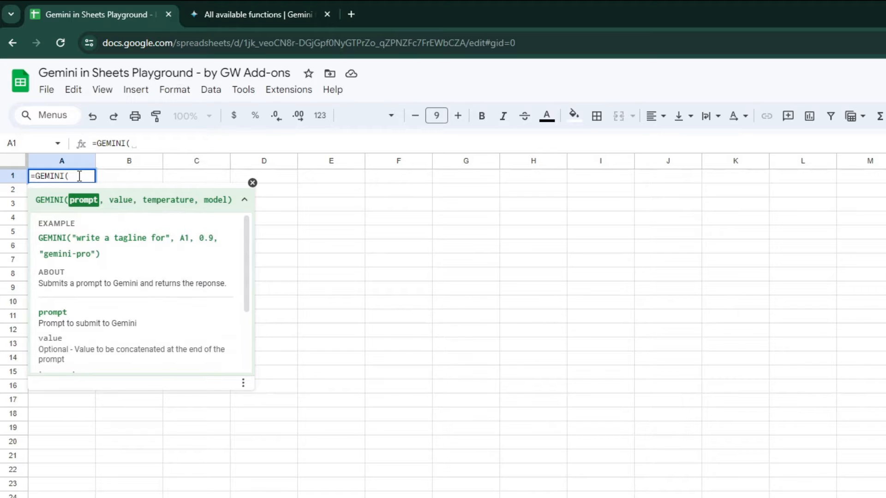
# Complete the GEMINI formula in A1 with the prompt "Top 10 healthy food choices" and run it.
pyautogui.write('"Top 10 healthy food')
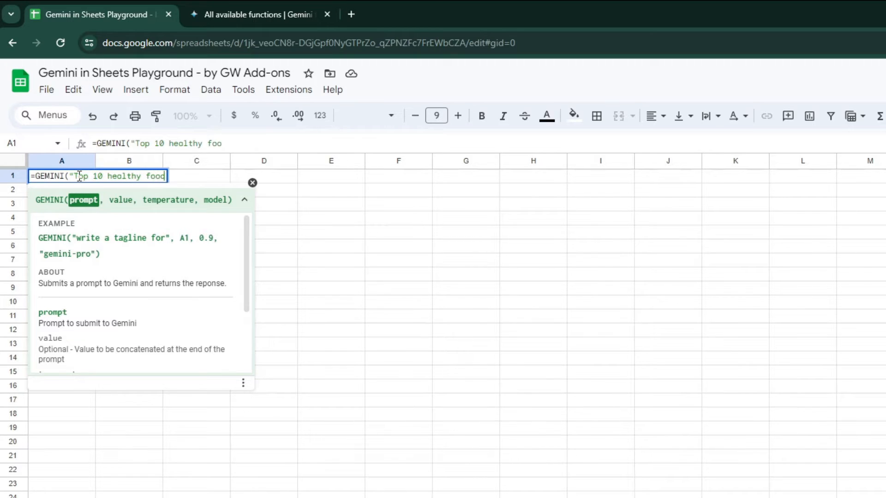
pyautogui.write(' choices')
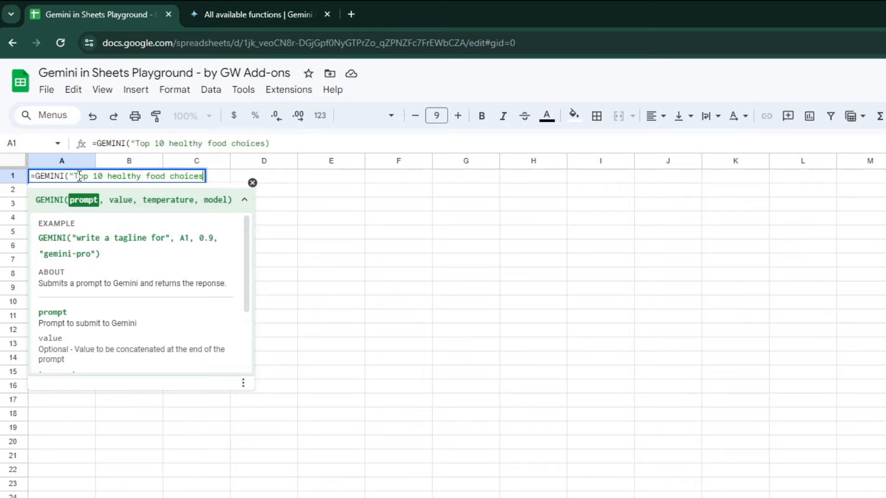
pyautogui.write('")')
pyautogui.press('Return')
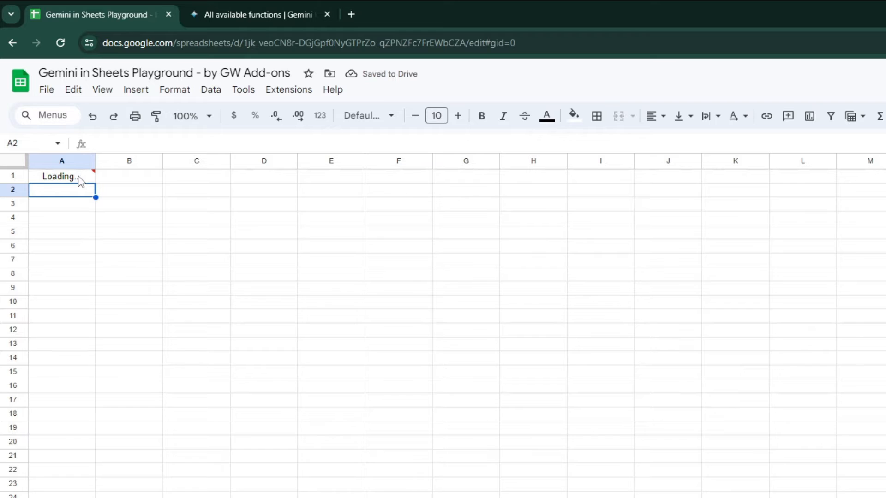
# Widen column A so that more of the generated food list in A1 fits, and inspect its formula.
pyautogui.click(81, 179)
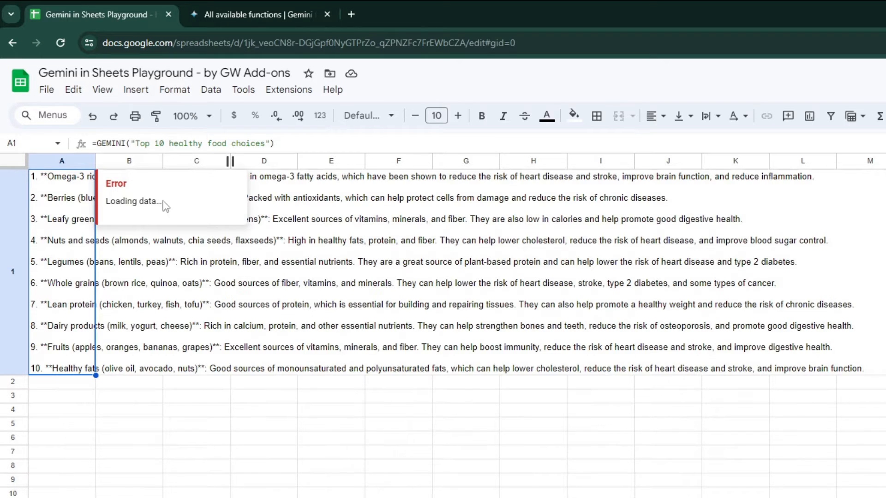
pyautogui.moveTo(95, 160); pyautogui.dragTo(270, 162)
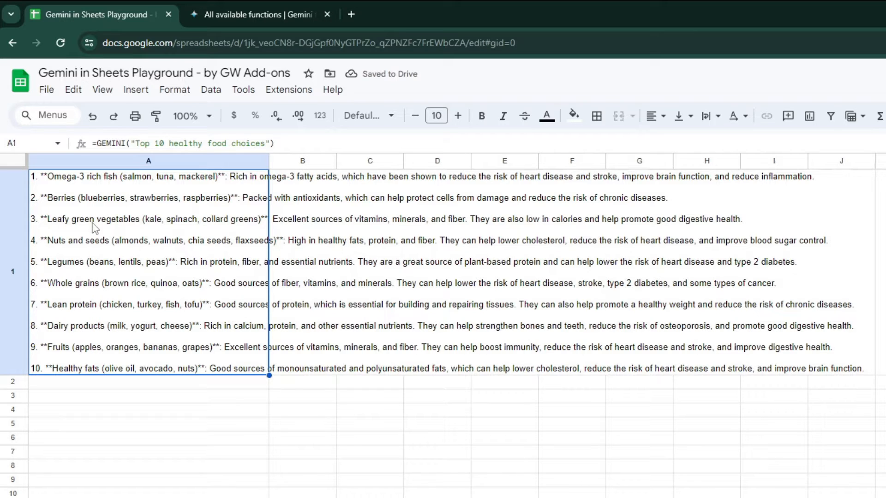
pyautogui.click(128, 144)
# Enter the prompt text "Top 10 healthy vegetarian food choices" in cell A3.
pyautogui.click(64, 399)
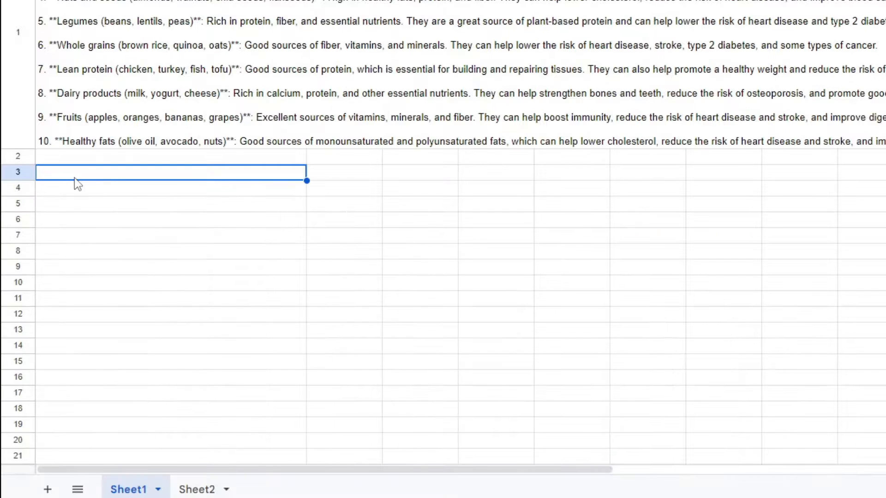
pyautogui.write('Top 10')
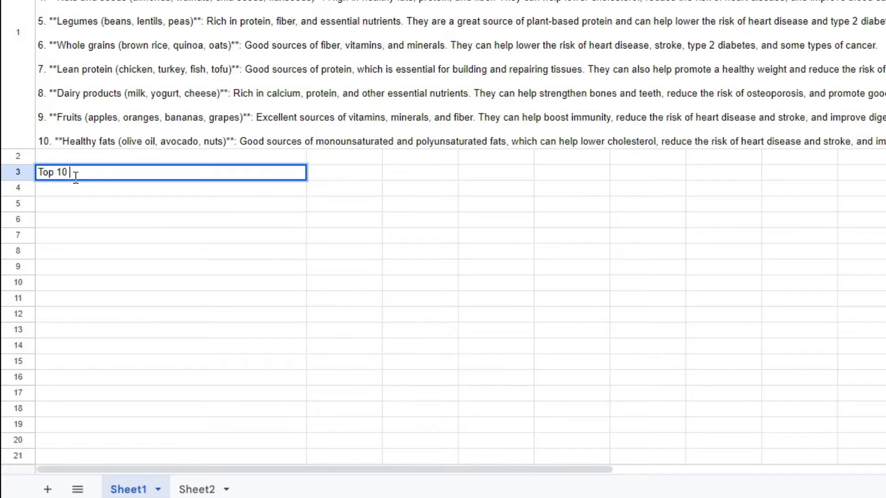
pyautogui.write(' healthy vegetarian food choices')
pyautogui.press('Return')
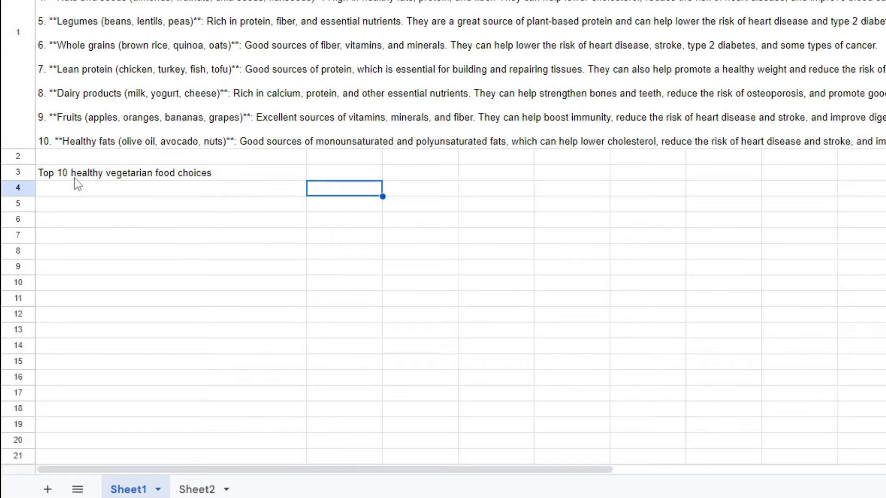
# Enter a GEMINI formula in cell B3 that uses cell A3 as its prompt.
pyautogui.press('Up')
pyautogui.write('=gemin')
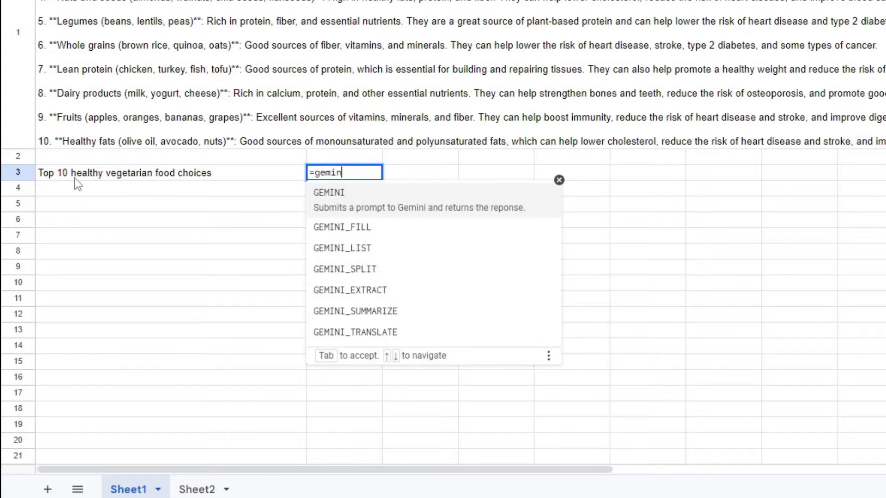
pyautogui.press('Tab')
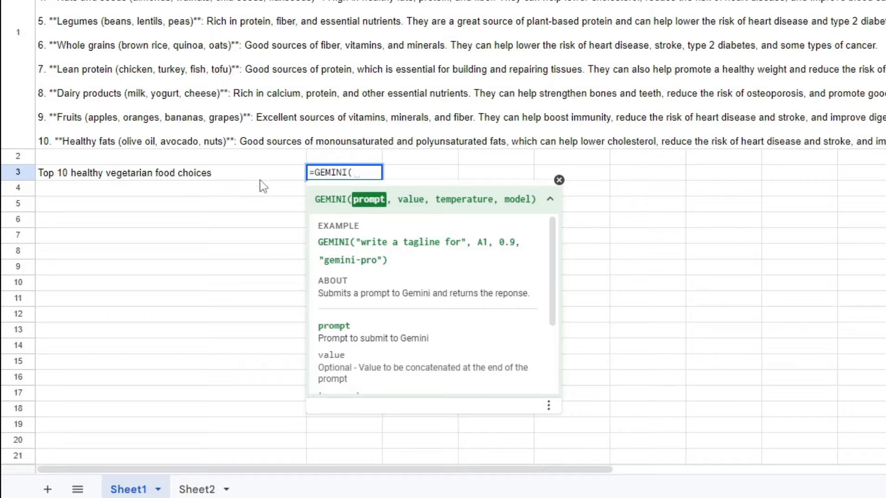
pyautogui.click(226, 173)
pyautogui.press('Return')
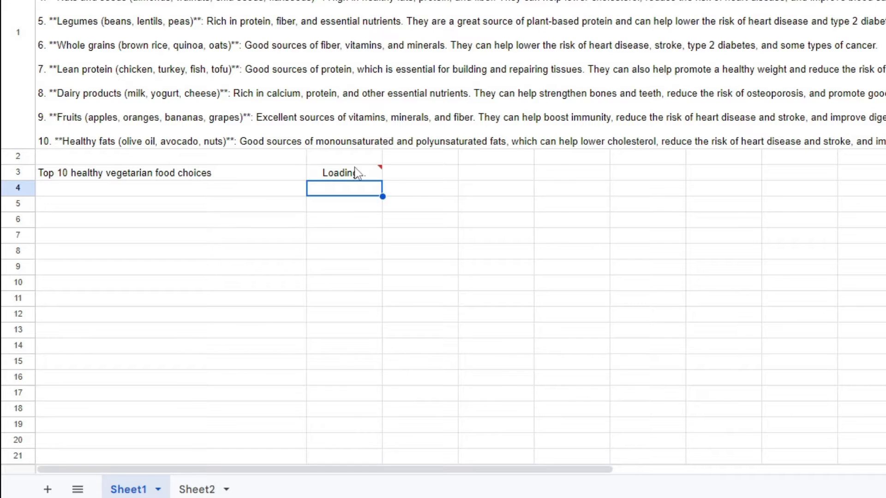
# Look through the generated vegetarian food list in B3 and clear the contents of cells A1:B3.
pyautogui.click(345, 176)
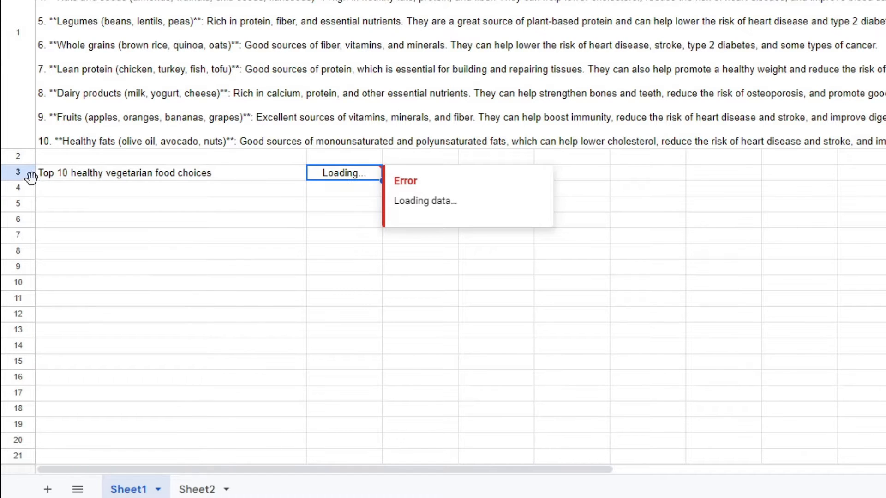
pyautogui.click(116, 177)
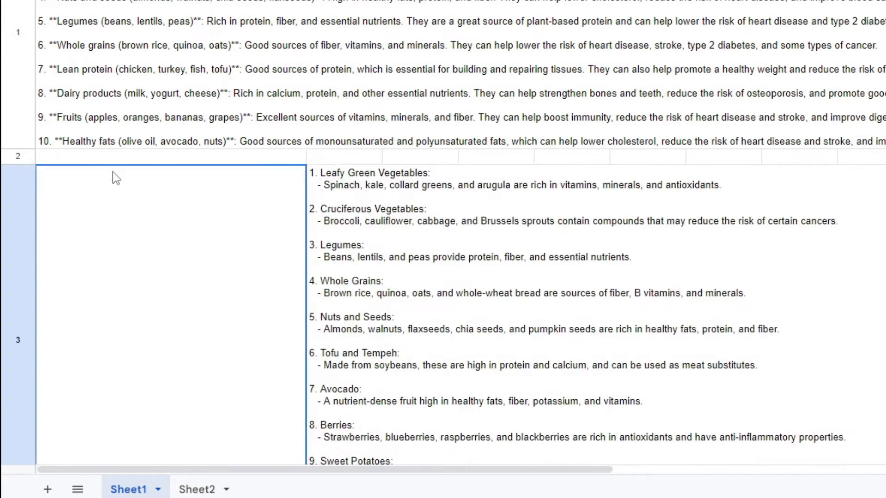
pyautogui.click(347, 183)
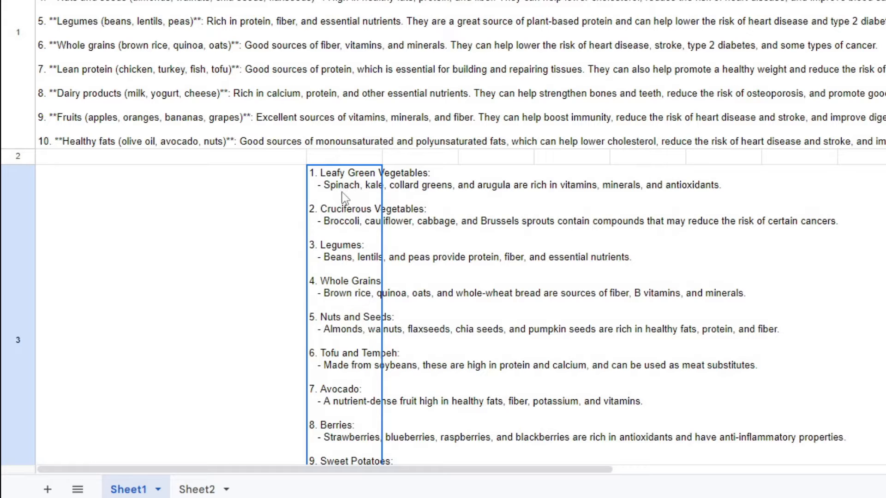
pyautogui.scroll(-5, 345, 191)
pyautogui.scroll(5, 396, 192)
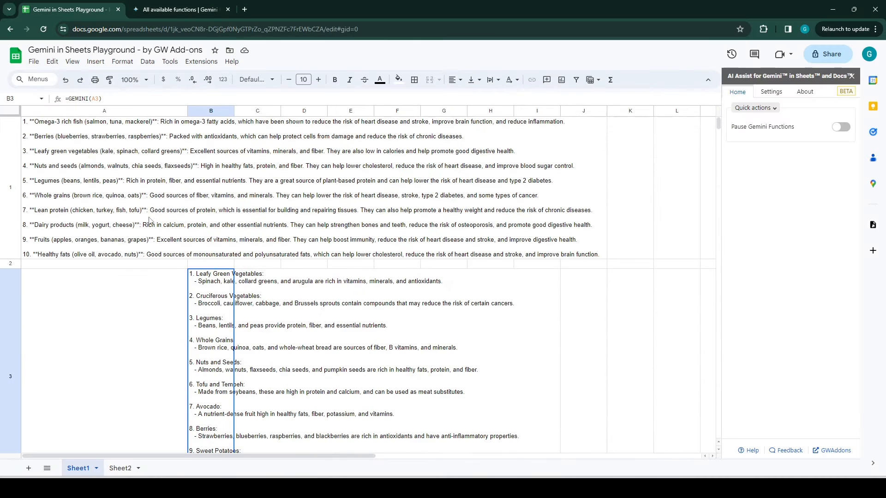
pyautogui.moveTo(81, 149); pyautogui.dragTo(218, 361)
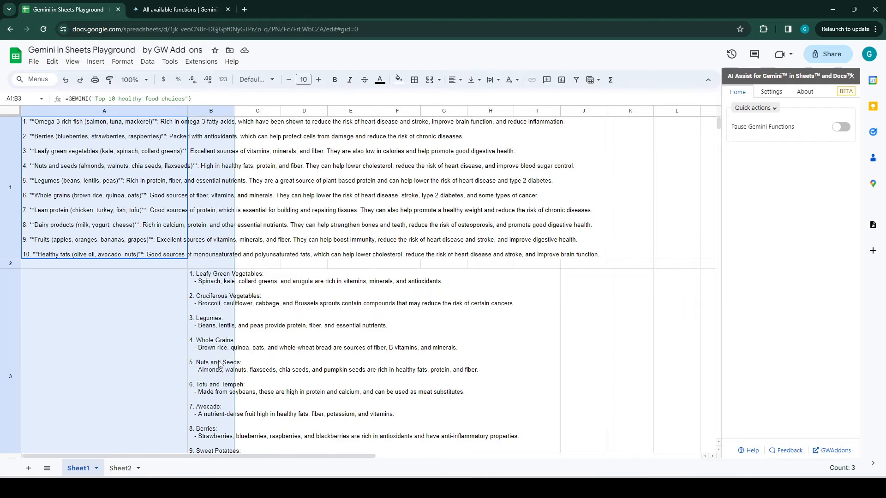
pyautogui.press('Delete')
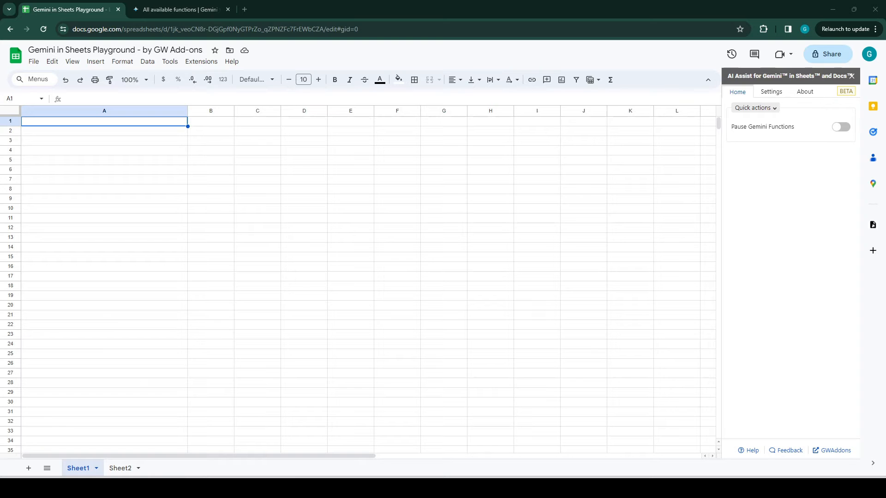
# In cell A1, run GEMINI with the prompt "Write a minute-long script for an advertisement about an SEO optimization agency targeting on Google My Business".
pyautogui.click(112, 133)
pyautogui.click(113, 126)
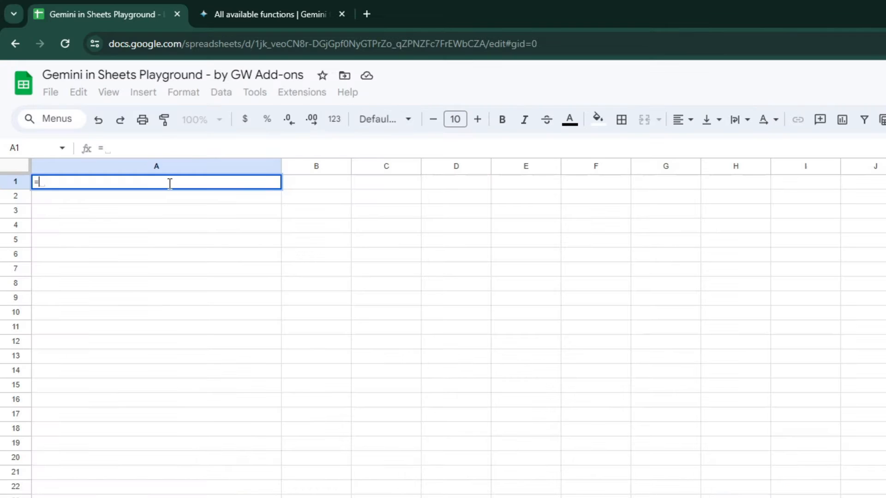
pyautogui.write('=gemi')
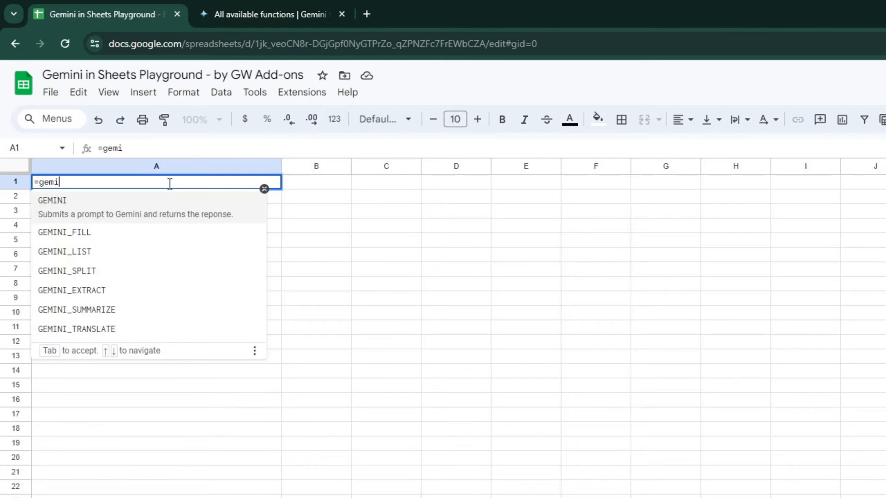
pyautogui.press('Tab')
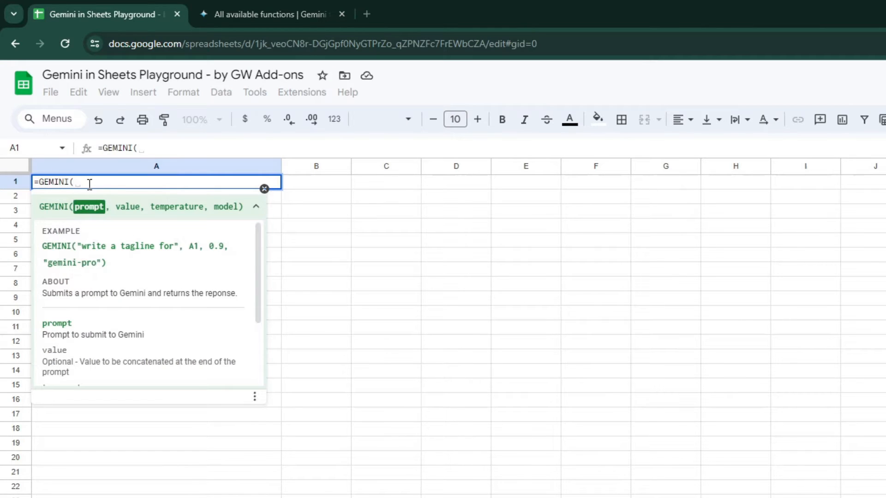
pyautogui.write('"')
pyautogui.write('Write a minute-long script for an advertisement about SEO optimization agency targeting on Google My Business')
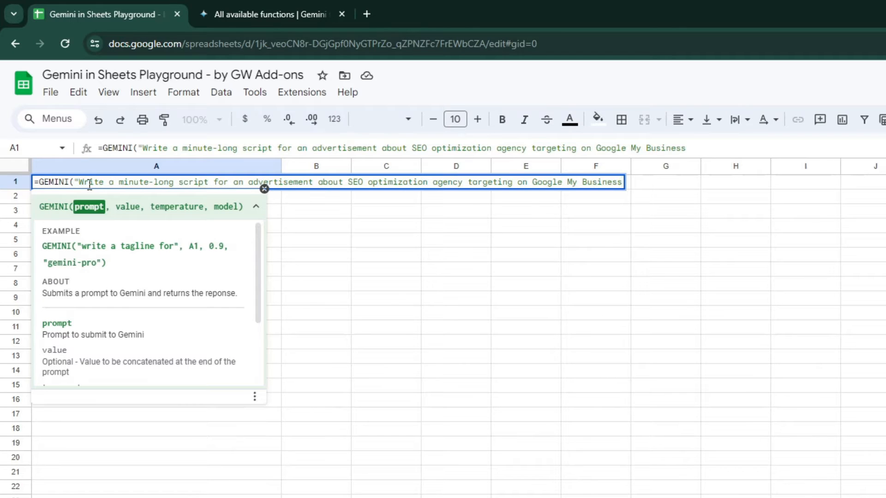
pyautogui.write('"')
pyautogui.click(349, 182)
pyautogui.write('an')
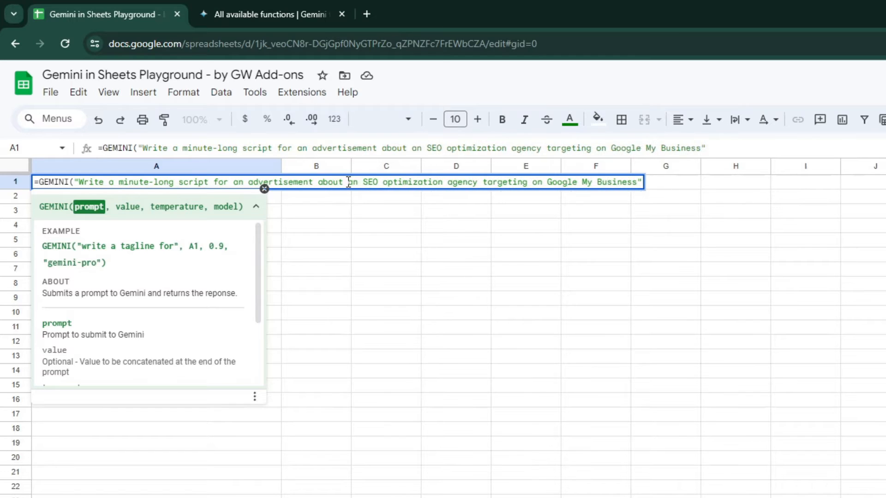
pyautogui.press('Return')
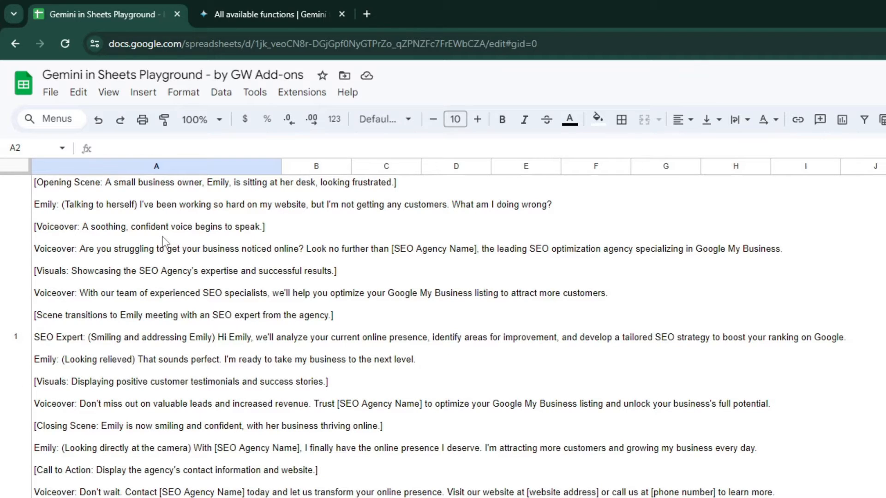
# Check the formula behind the generated advertisement script in A1 and delete the cell's contents.
pyautogui.click(163, 240)
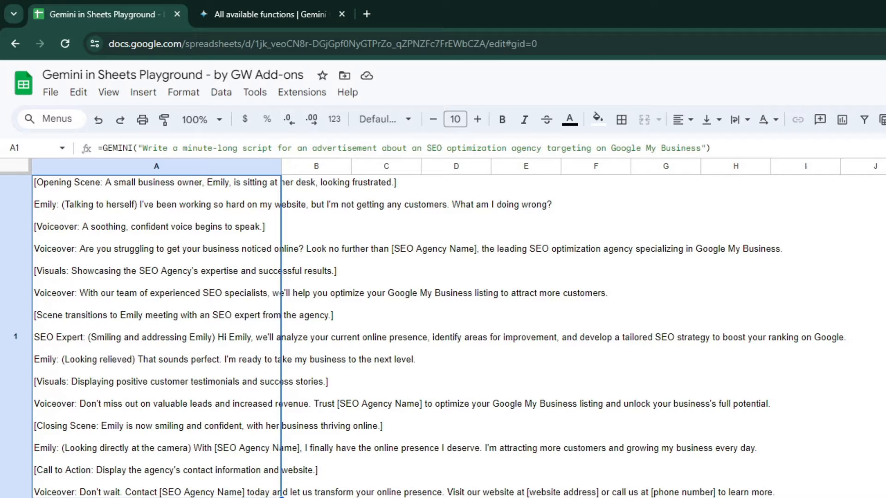
pyautogui.click(102, 340)
pyautogui.press('Delete')
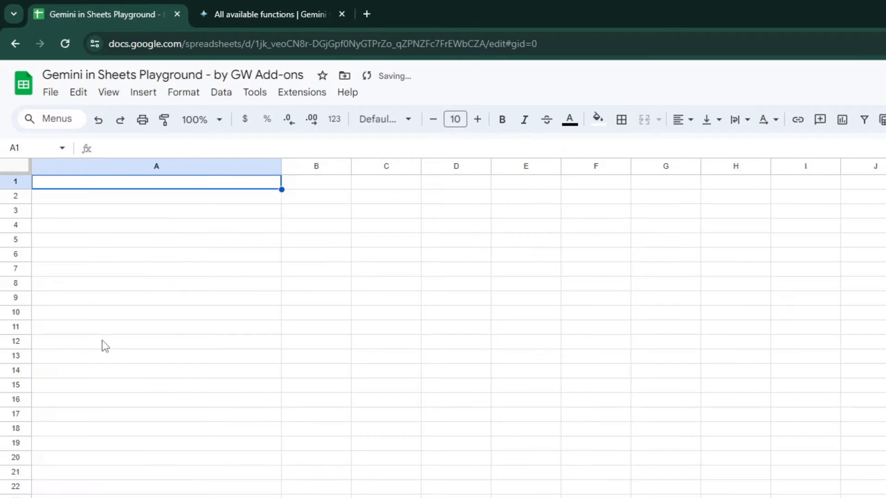
# In cell A1, run GEMINI_LIST with the prompt "Top 5 fruits in the world".
pyautogui.write('=gemin')
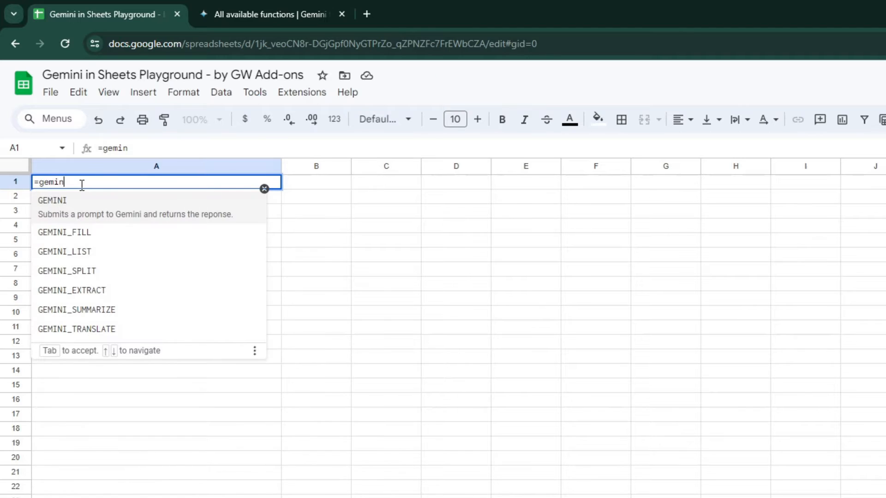
pyautogui.press('Down')
pyautogui.press('Down')
pyautogui.press('Tab')
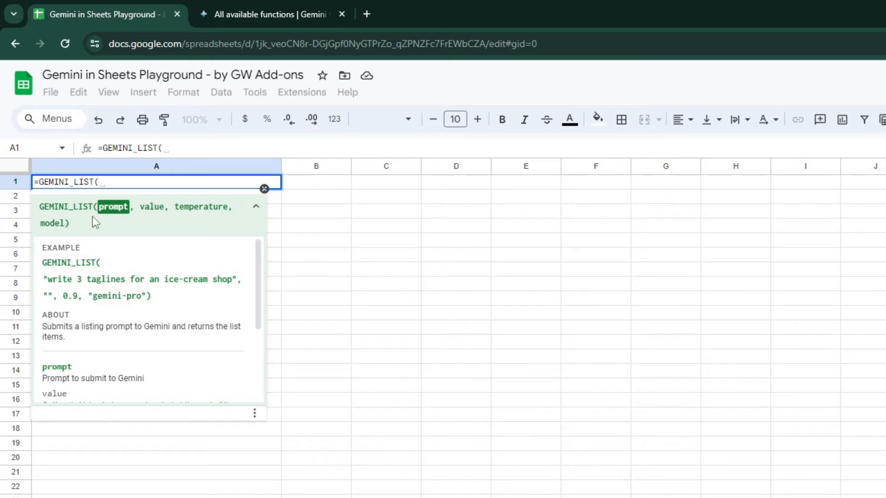
pyautogui.write('"')
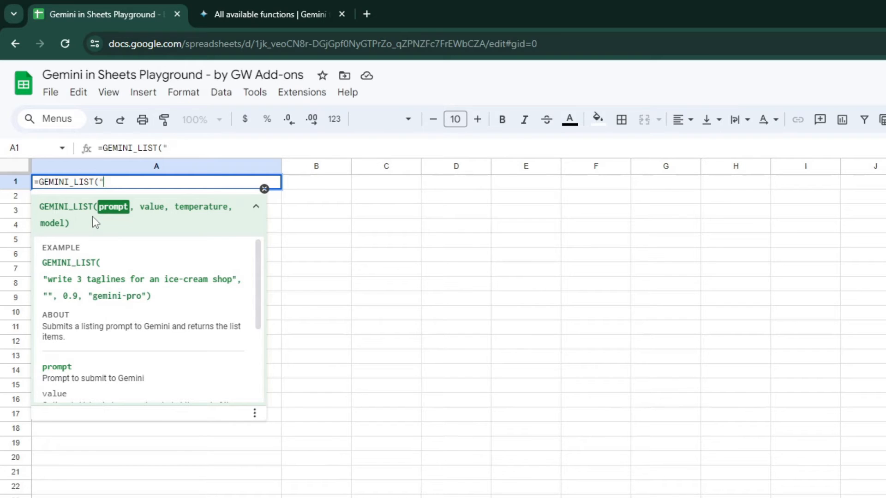
pyautogui.write('Top 5 fruit')
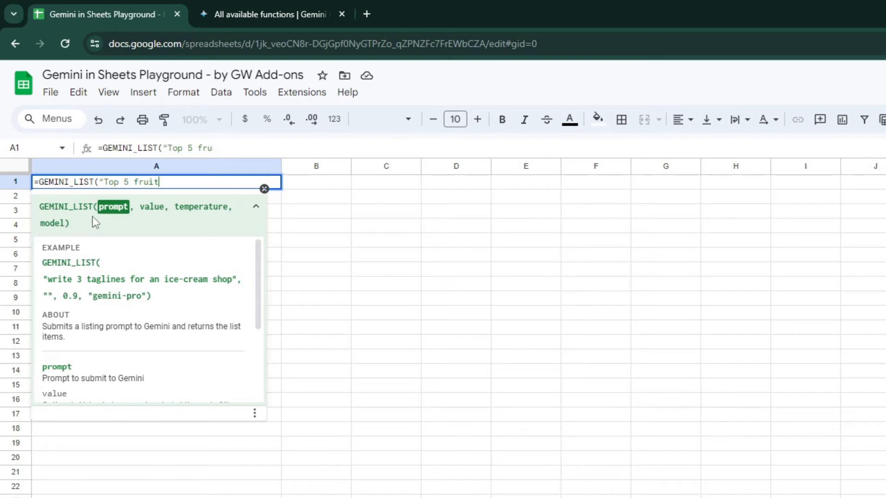
pyautogui.write('s in thw')
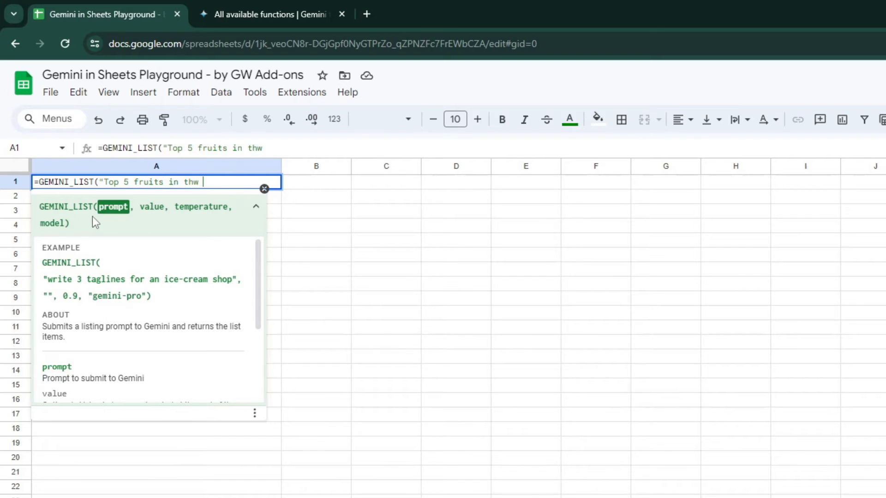
pyautogui.press('BackSpace')
pyautogui.press('BackSpace')
pyautogui.write('e world"')
pyautogui.press('Return')
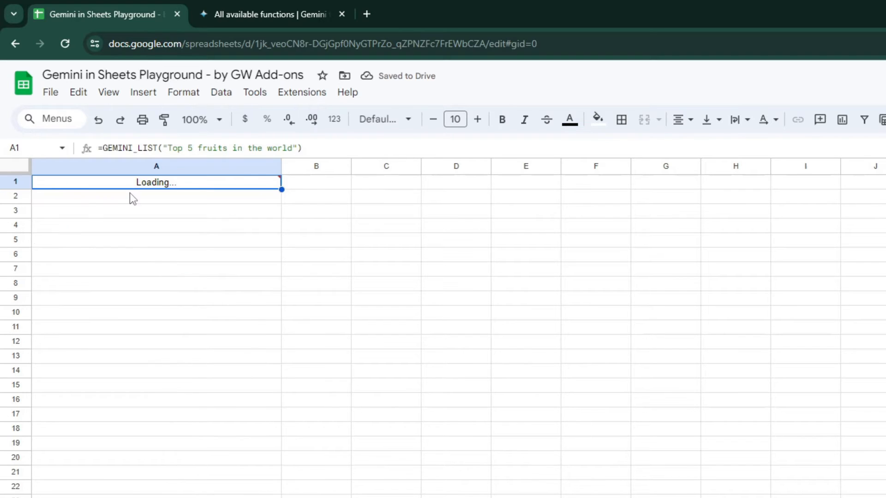
# Look through the generated fruit list in A1:A5 and check which cell holds the formula.
pyautogui.click(73, 198)
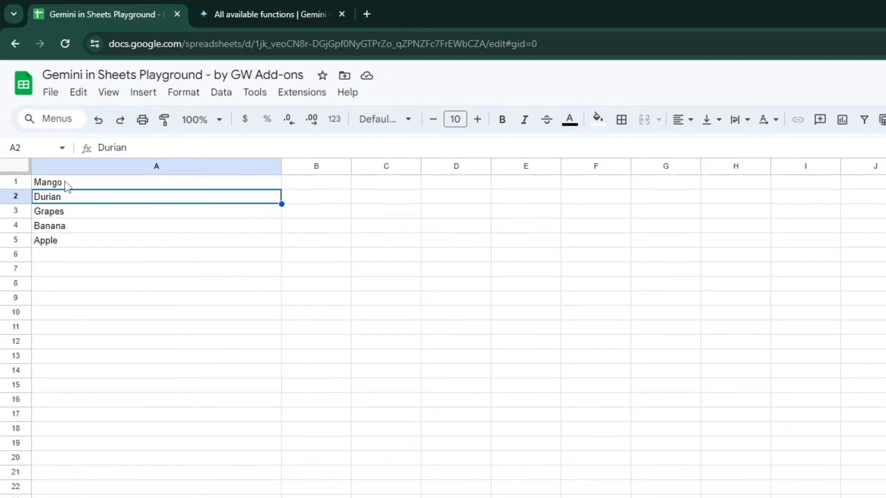
pyautogui.click(64, 181)
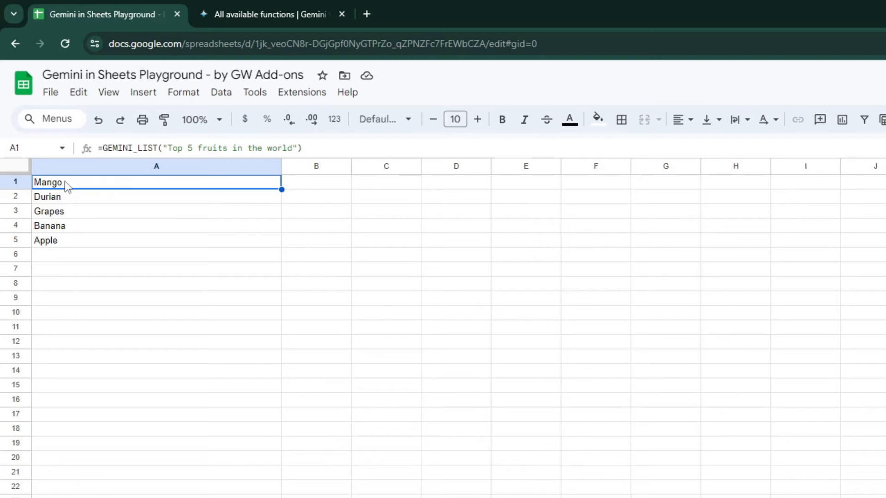
pyautogui.press('Down')
pyautogui.press('Down')
pyautogui.press('Down')
pyautogui.press('Down')
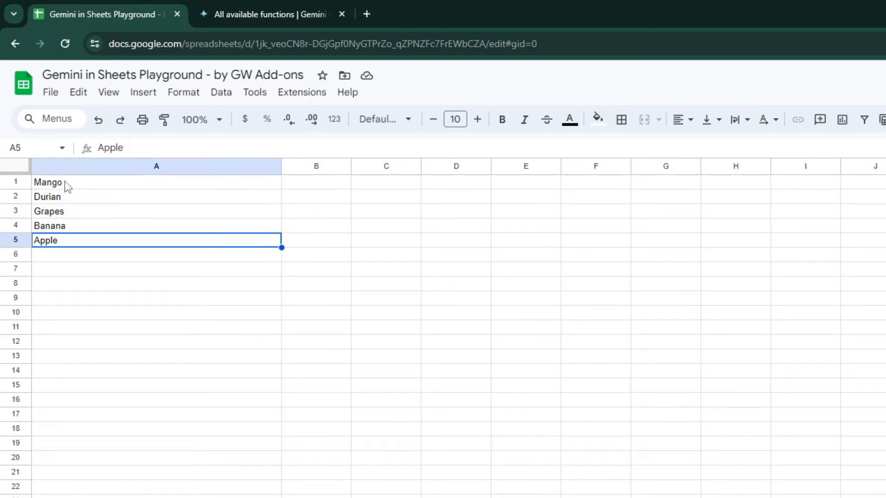
pyautogui.click(65, 181)
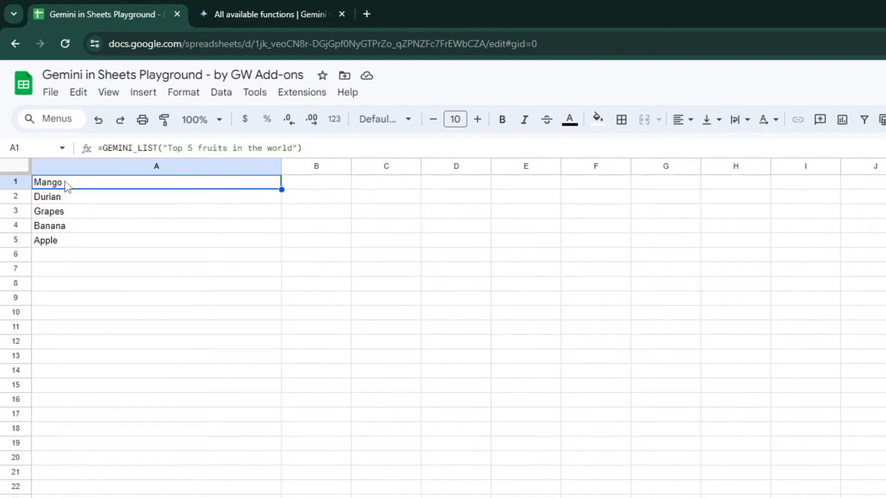
pyautogui.click(71, 199)
pyautogui.press('Down')
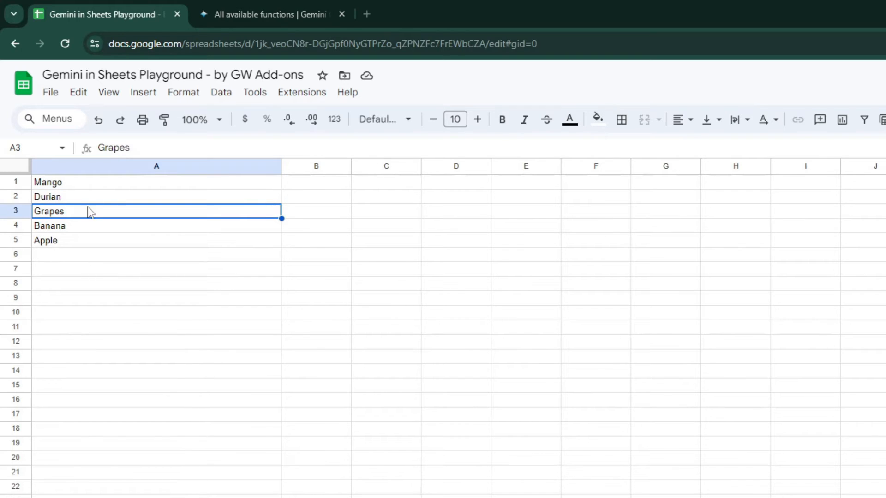
# Replace A1 with a GEMINI_LIST formula prompting "Generate 5 creative ways to use Instagram Reels for GW Add-ons : A Google Workspace automation agency".
pyautogui.click(104, 186)
pyautogui.write('=gemin')
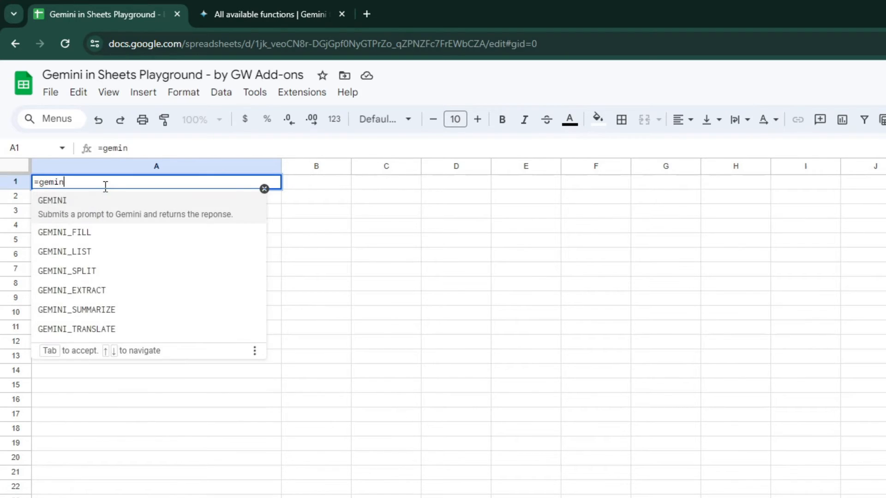
pyautogui.press('Down')
pyautogui.press('Tab')
pyautogui.write('"')
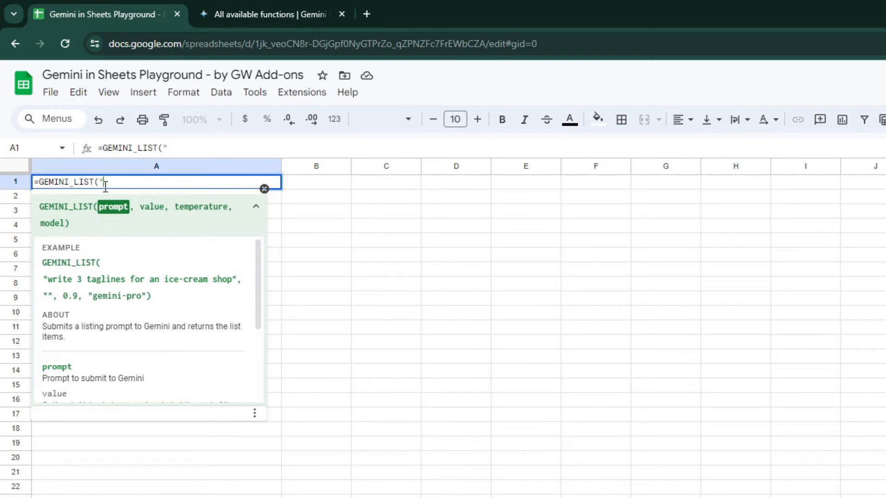
pyautogui.write('Generate 5 creative ways to use Instagram Reels for GW Add-ons : A Google Workspace automation agency')
pyautogui.write('")')
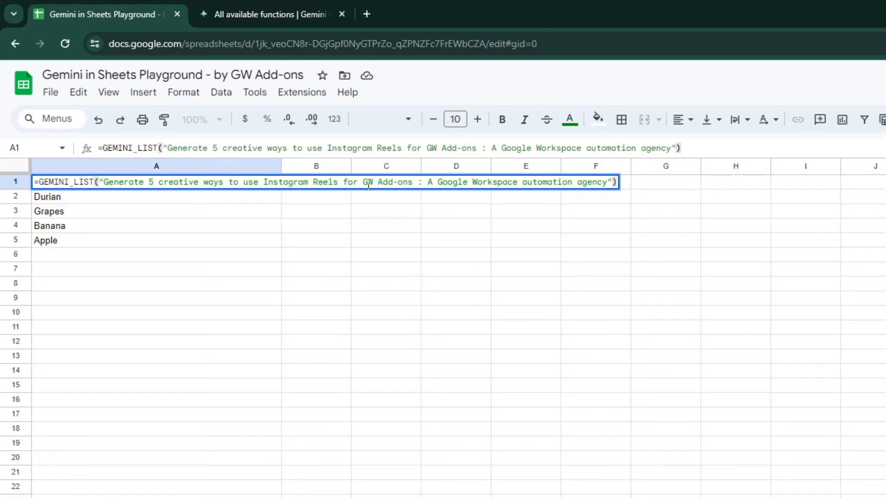
# Try adding square brackets to the Instagram Reels prompt, remove them again, and run the GEMINI_LIST formula.
pyautogui.click(607, 184)
pyautogui.write(']')
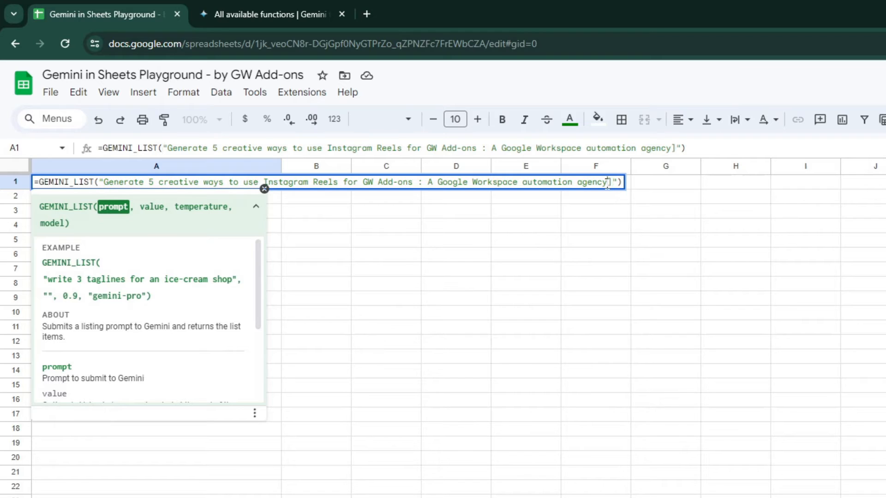
pyautogui.hotkey('ctrl', 'Left')
pyautogui.hotkey('ctrl', 'Left')
pyautogui.hotkey('ctrl', 'Left')
pyautogui.hotkey('ctrl', 'Left')
pyautogui.hotkey('ctrl', 'Left')
pyautogui.write('[')
pyautogui.press('BackSpace')
pyautogui.hotkey('ctrl', 'Right')
pyautogui.hotkey('ctrl', 'Right')
pyautogui.hotkey('ctrl', 'Right')
pyautogui.hotkey('ctrl', 'Right')
pyautogui.hotkey('ctrl', 'Right')
pyautogui.hotkey('ctrl', 'Right')
pyautogui.hotkey('ctrl', 'Right')
pyautogui.hotkey('ctrl', 'Right')
pyautogui.press('Left')
pyautogui.press('Return')
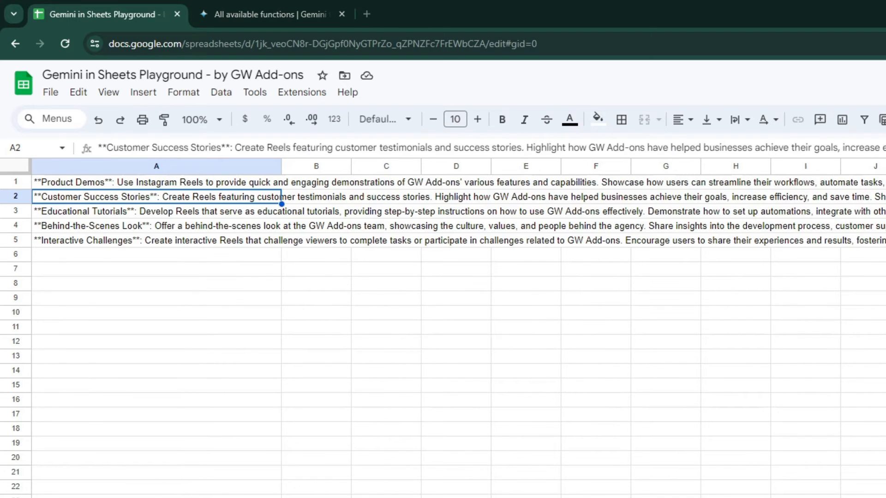
# Replace the formula in A1 with "Write a list of 5 YouTube video ideas for [your product or company]" and widen column A.
pyautogui.click(116, 186)
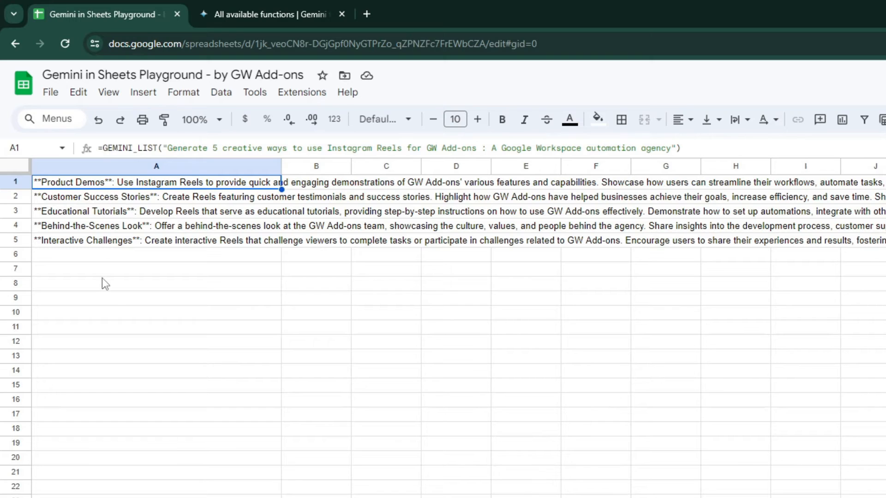
pyautogui.press('Delete')
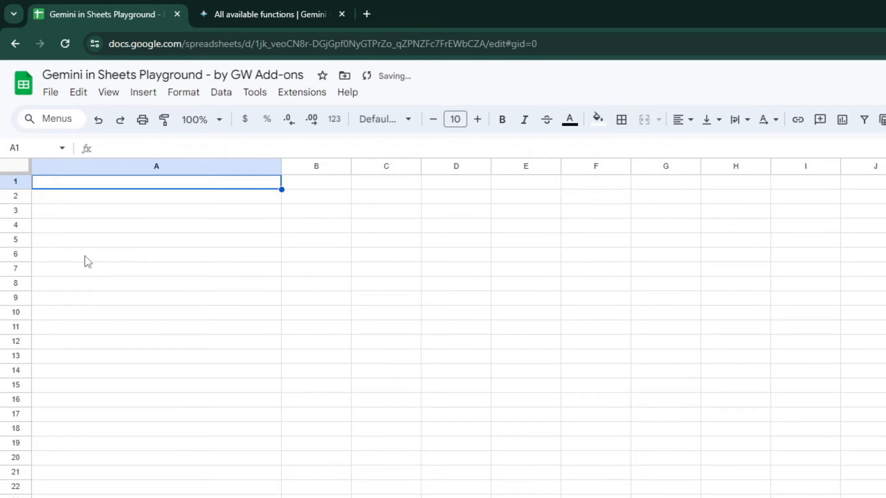
pyautogui.press('Return')
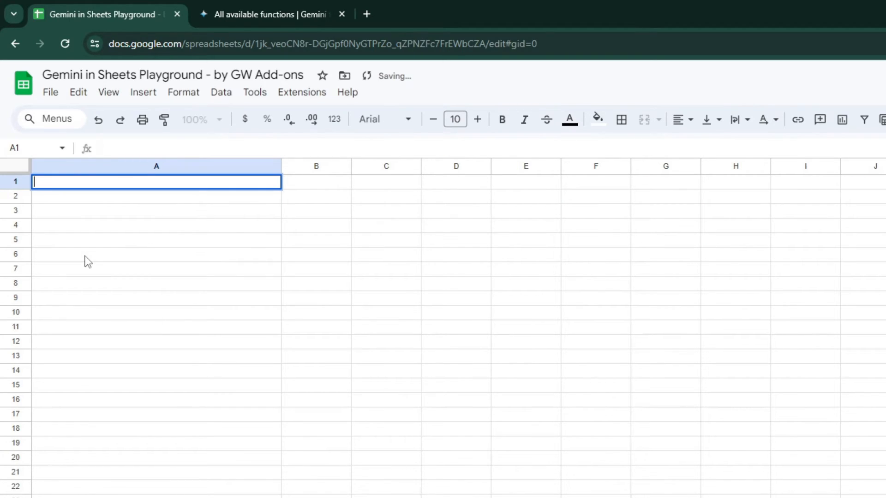
pyautogui.write('Write a list of 5 YouTube video ideas for [your product or company]')
pyautogui.press('Tab')
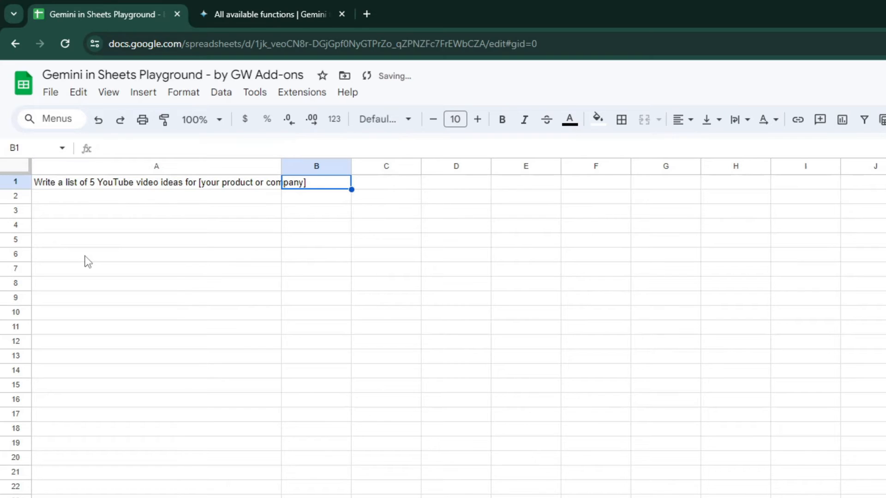
pyautogui.moveTo(279, 165); pyautogui.dragTo(337, 165)
# In cell B1, start a GEMINI_LIST formula that uses cell A1 as its prompt.
pyautogui.write('=gemi')
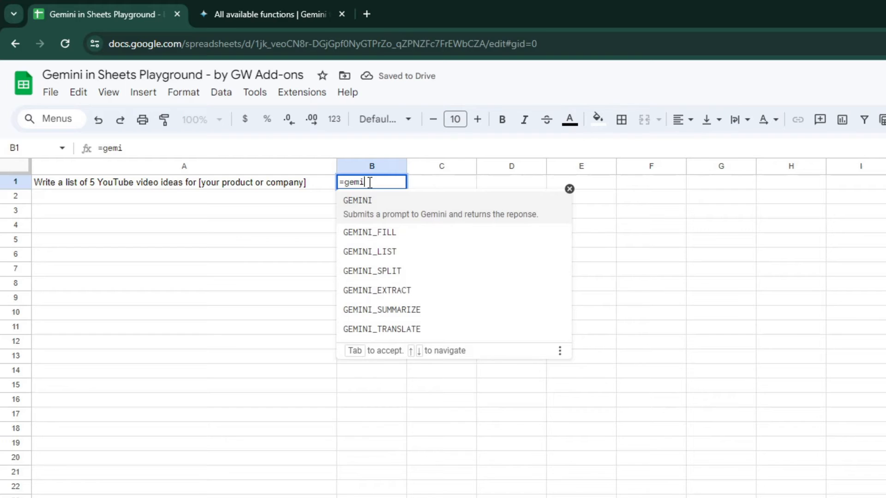
pyautogui.press('Tab')
pyautogui.press('BackSpace')
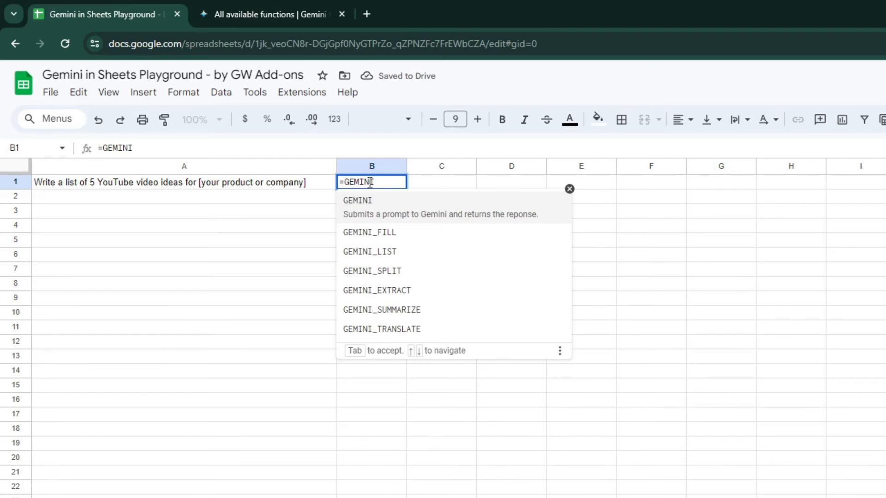
pyautogui.press('Down')
pyautogui.press('Down')
pyautogui.press('Tab')
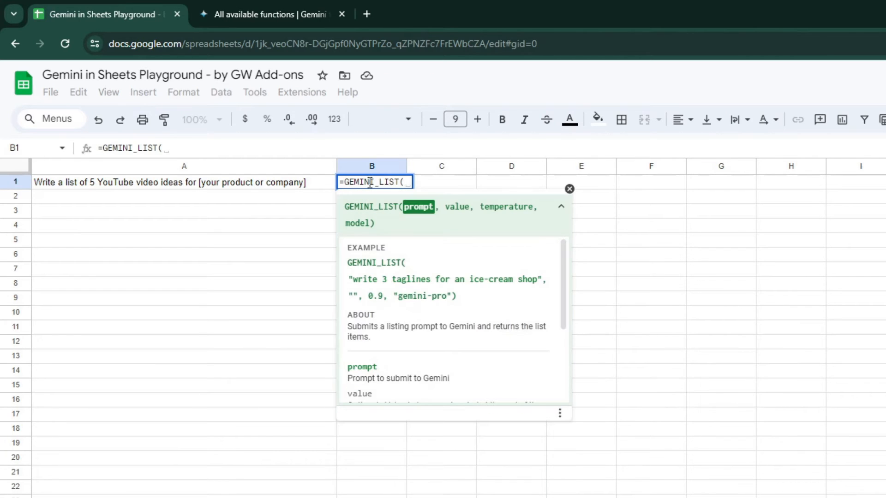
pyautogui.click(166, 188)
pyautogui.write(',')
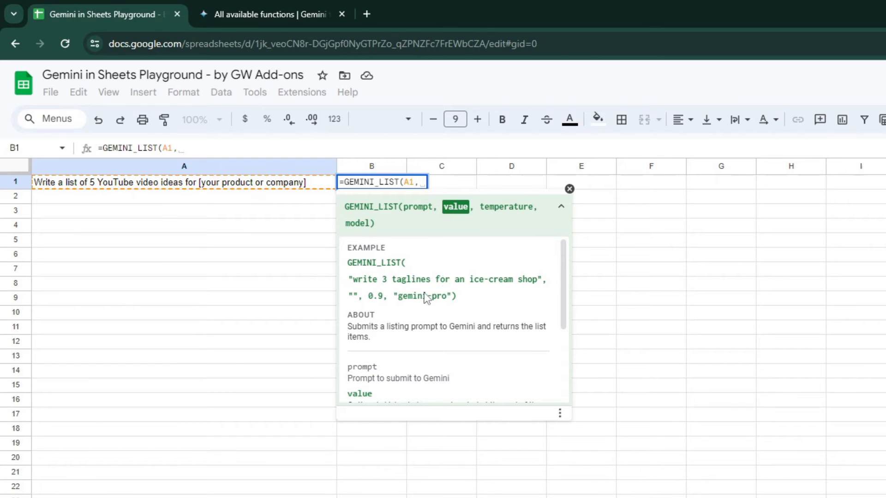
# Check the description of the value argument and complete the B1 formula with C1 as the value.
pyautogui.scroll(-3, 406, 300)
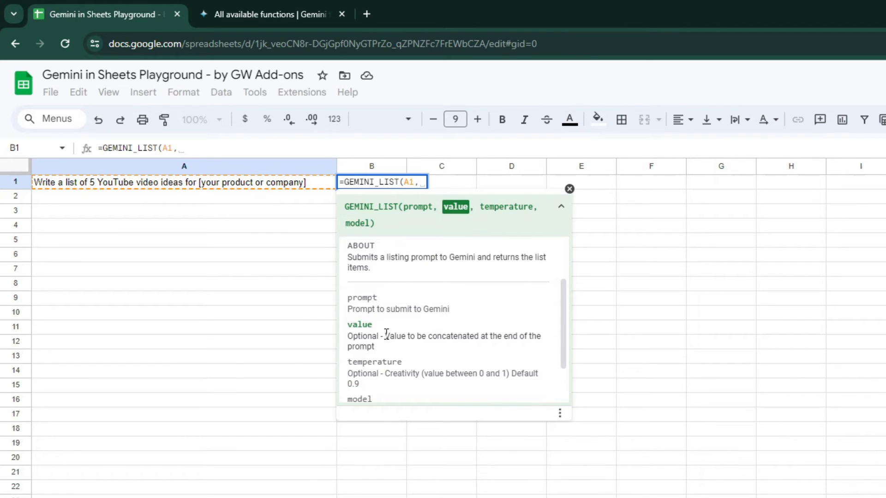
pyautogui.moveTo(385, 336); pyautogui.dragTo(388, 349)
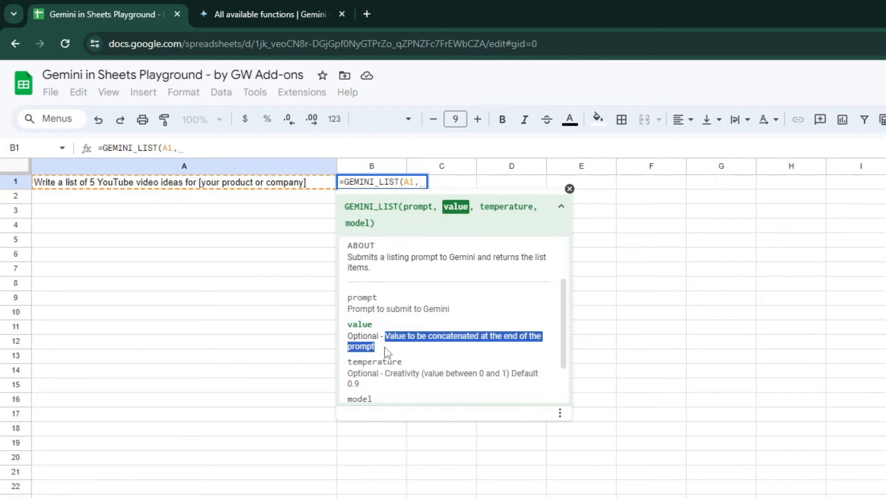
pyautogui.click(421, 183)
pyautogui.write('C1')
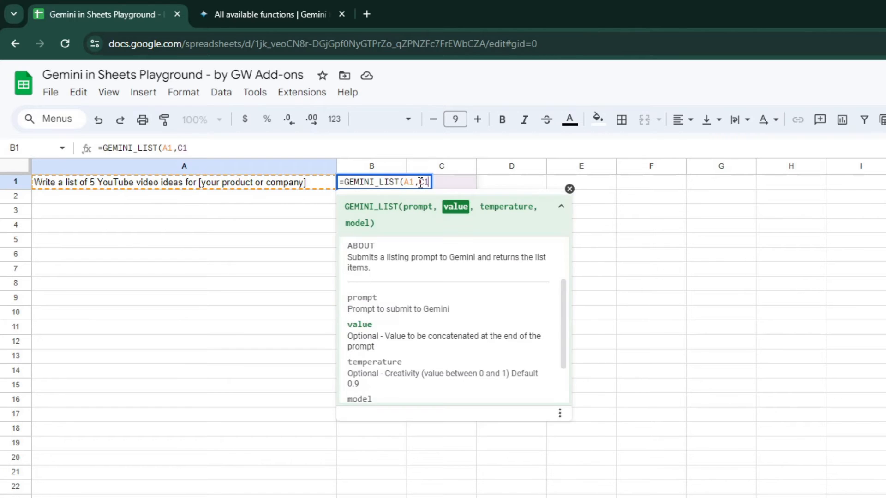
pyautogui.write(')')
pyautogui.press('Return')
# Remove the placeholder "[your product or company]" from the end of the prompt in A1.
pyautogui.press('Up')
pyautogui.press('Left')
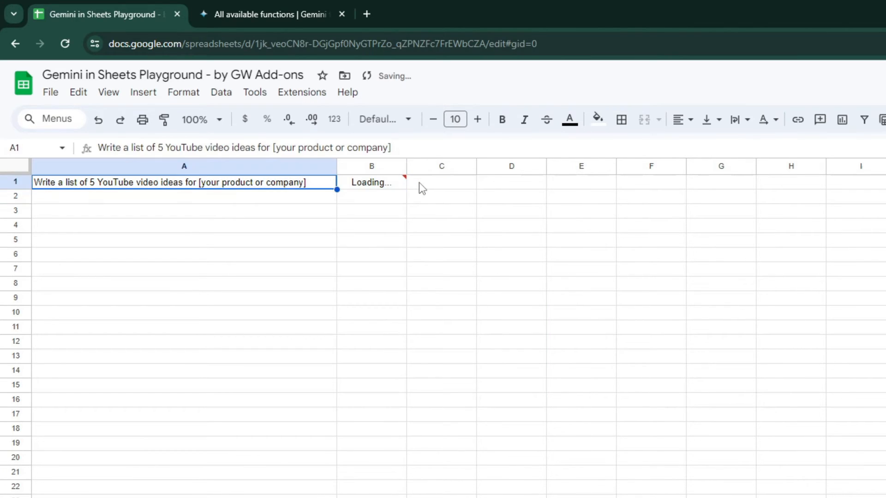
pyautogui.press('Return')
pyautogui.hotkey('ctrl', 'shift', 'Left')
pyautogui.hotkey('ctrl', 'shift', 'Left')
pyautogui.hotkey('ctrl', 'shift', 'Left')
pyautogui.hotkey('ctrl', 'shift', 'Left')
pyautogui.hotkey('shift', 'Left')
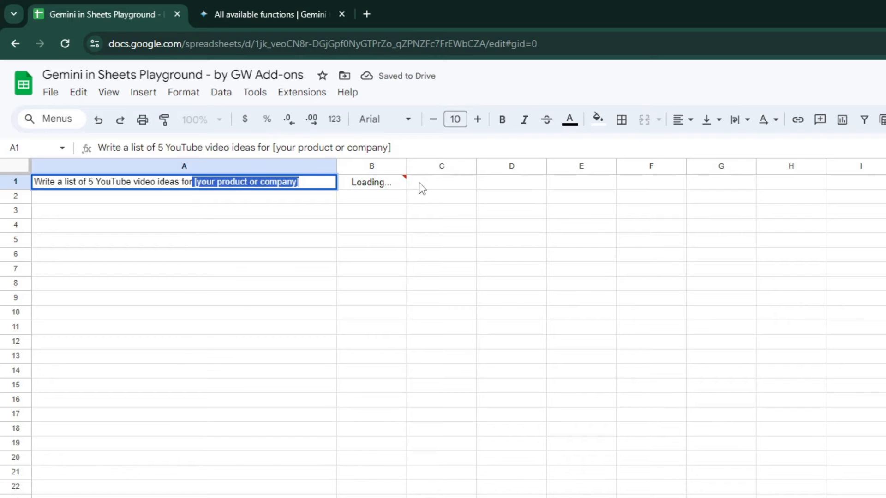
pyautogui.press('BackSpace')
# Enter "Gemini for Sheets & Docs Add-on" in C1 and narrow column A to fit its prompt.
pyautogui.click(418, 182)
pyautogui.doubleClick(419, 182)
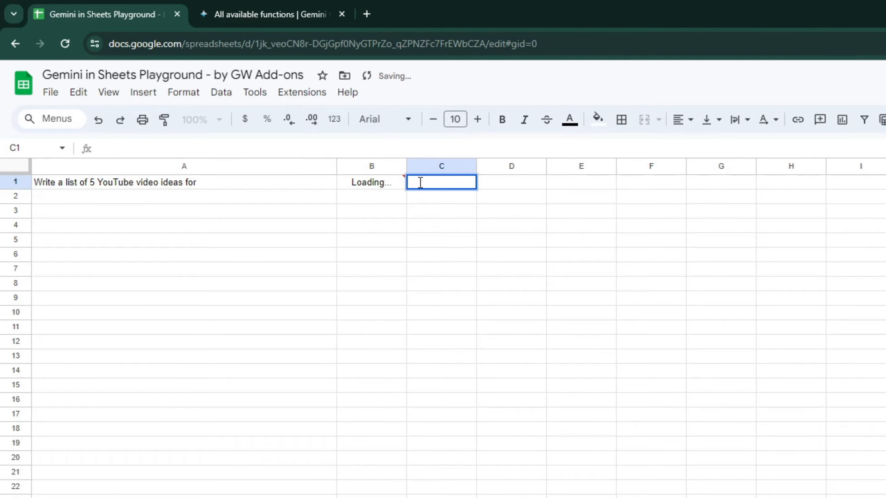
pyautogui.write('Gemin')
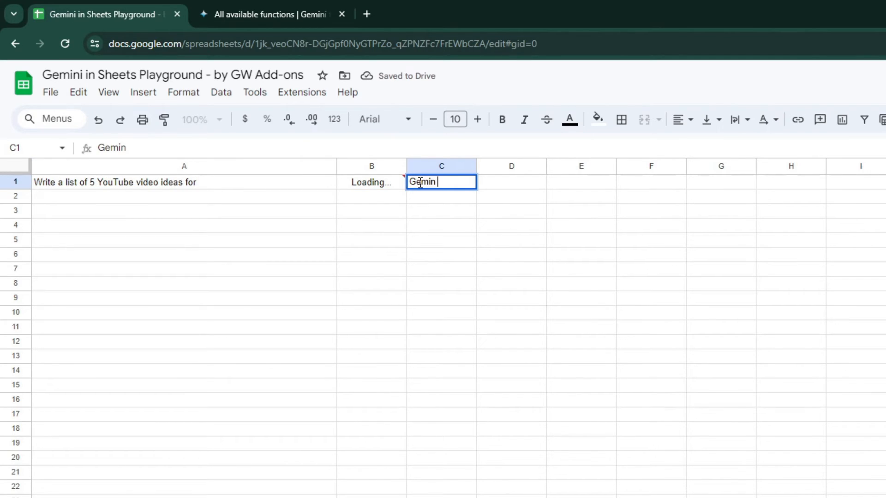
pyautogui.write('i for S')
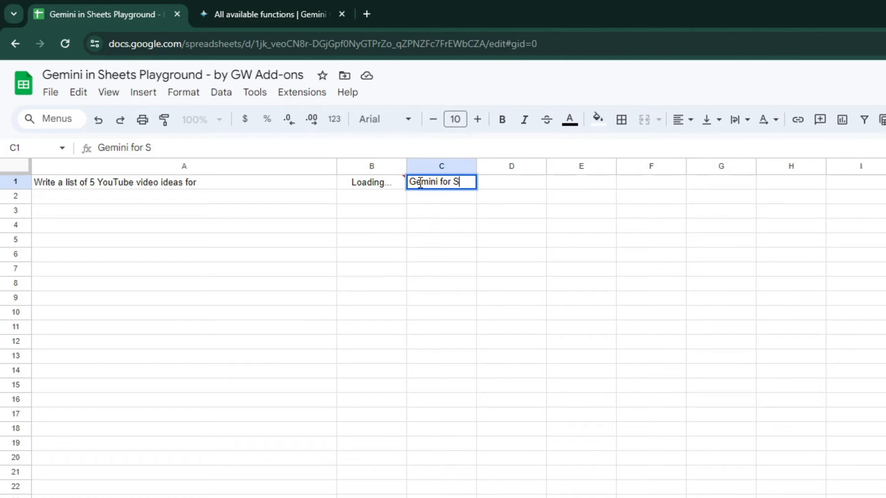
pyautogui.write('heets & Do')
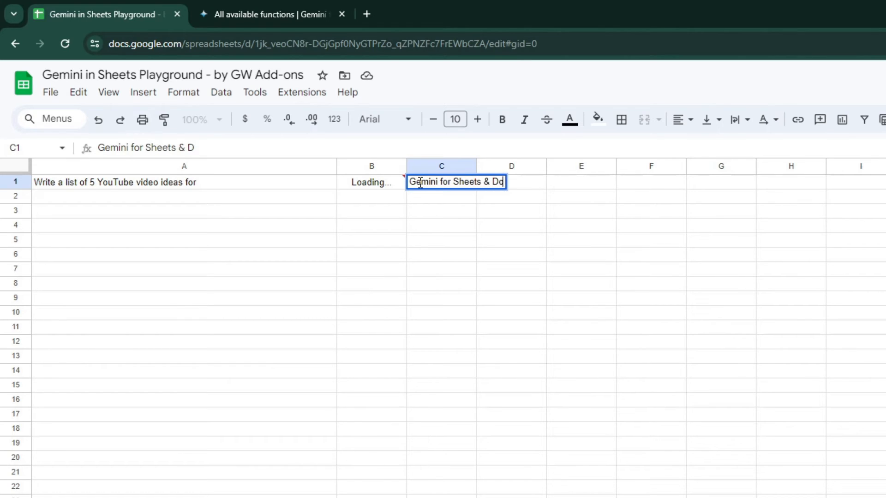
pyautogui.write('cs Add-on')
pyautogui.press('Return')
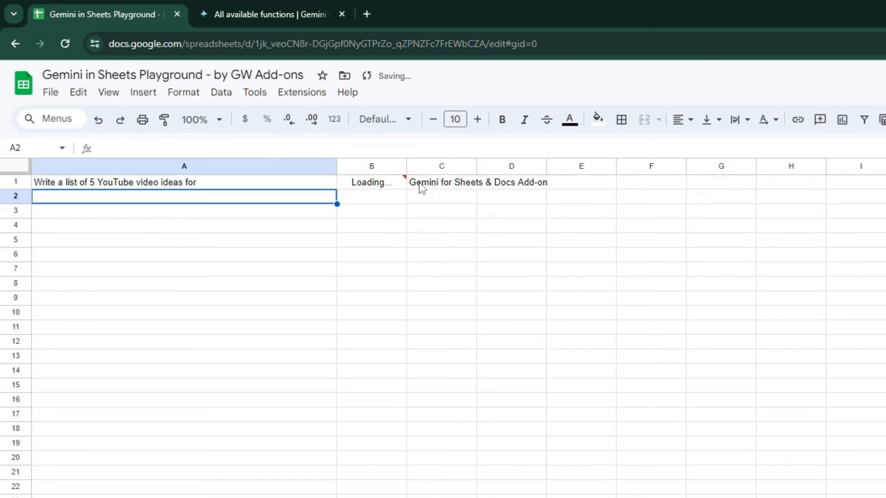
pyautogui.click(376, 185)
pyautogui.moveTo(337, 166); pyautogui.dragTo(226, 167)
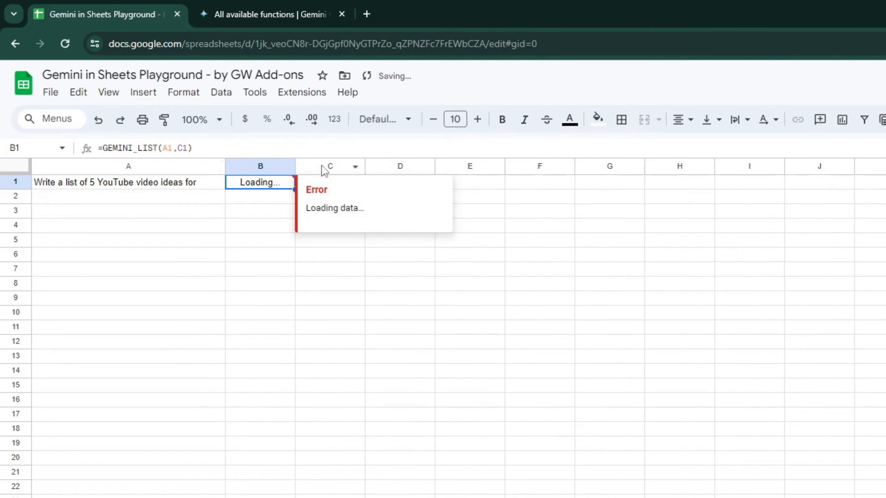
# Widen columns B and C so the generated list and the value in C1 can be read in full.
pyautogui.moveTo(297, 165); pyautogui.dragTo(339, 166)
pyautogui.click(306, 232)
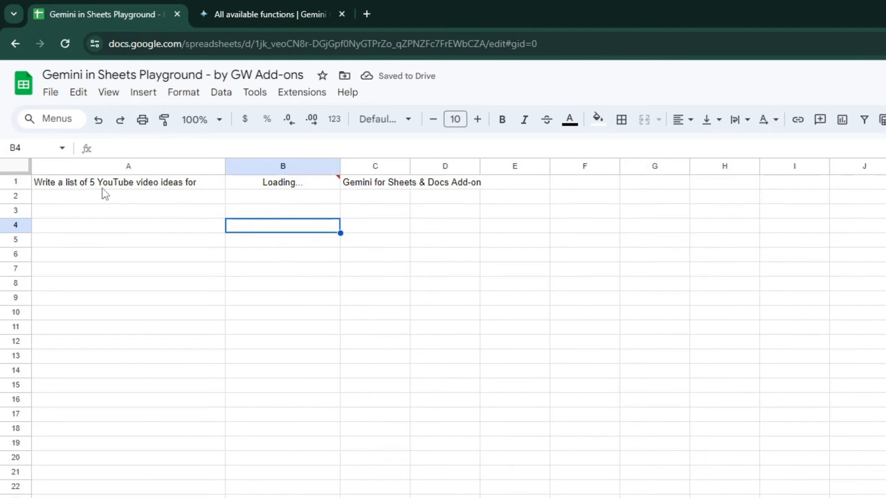
pyautogui.moveTo(410, 167); pyautogui.dragTo(519, 168)
pyautogui.click(258, 184)
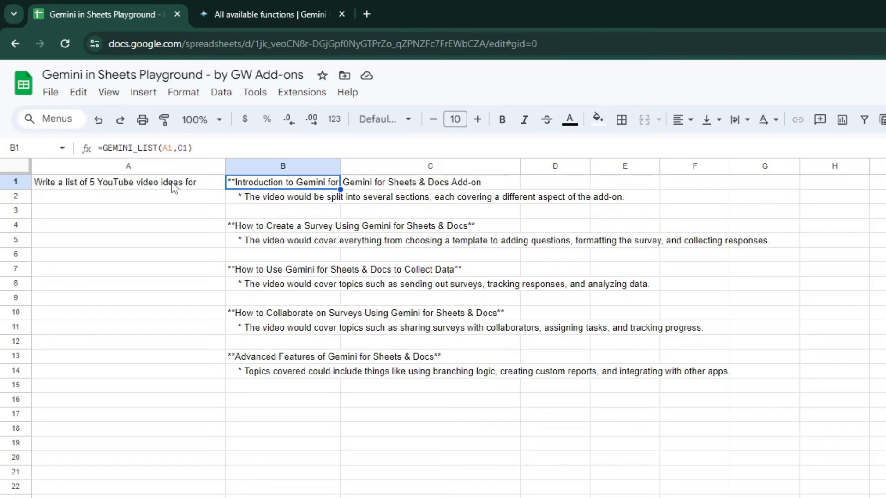
pyautogui.click(377, 184)
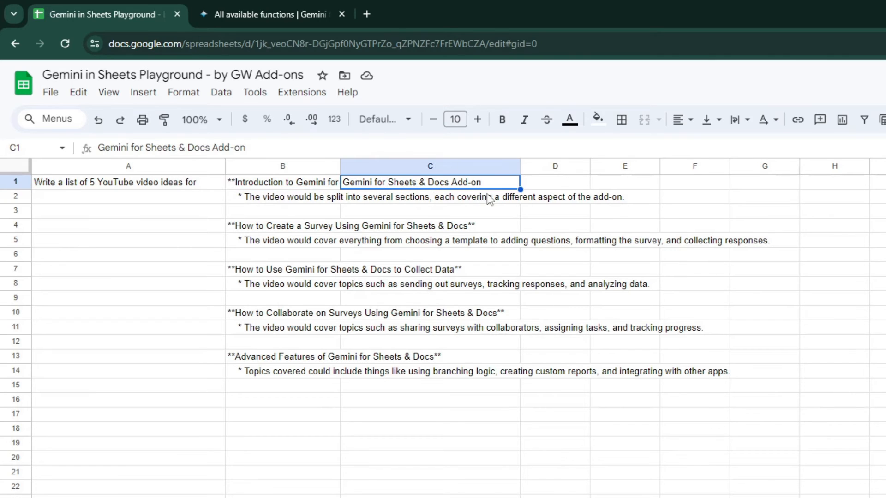
pyautogui.click(299, 188)
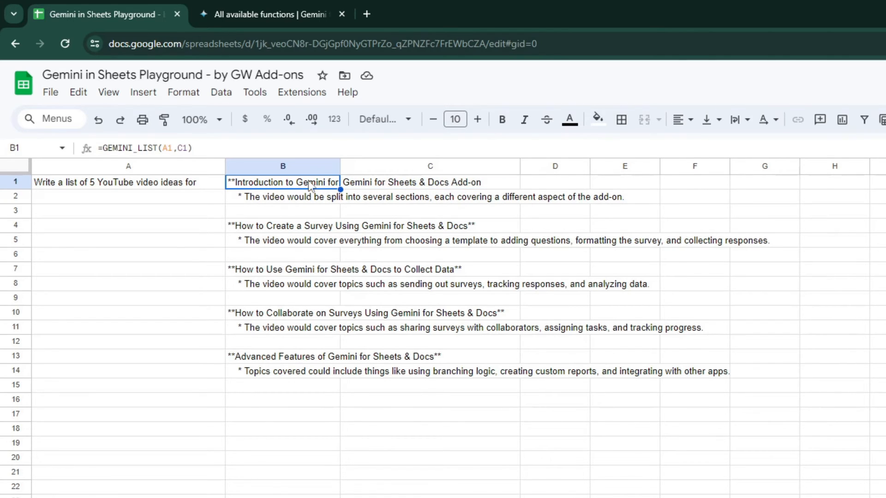
pyautogui.moveTo(340, 166); pyautogui.dragTo(644, 167)
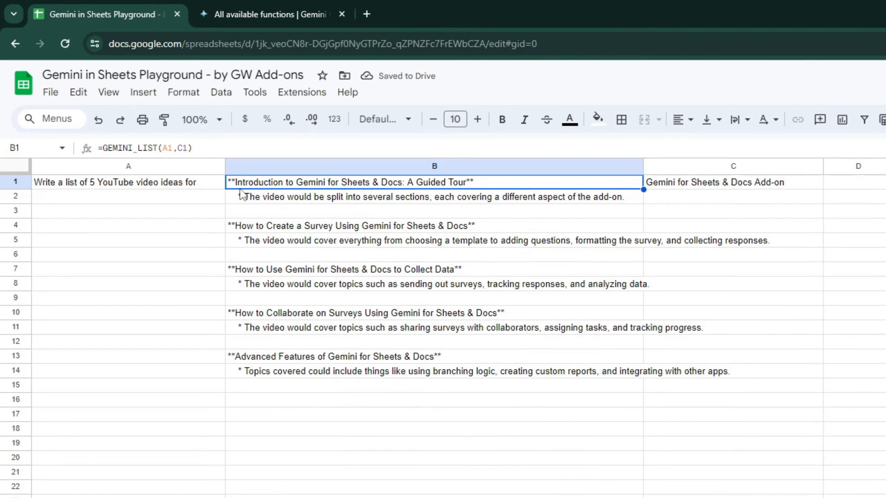
# Read through the generated YouTube video ideas in column B, from row 2 down to rows 13 and 14.
pyautogui.click(314, 203)
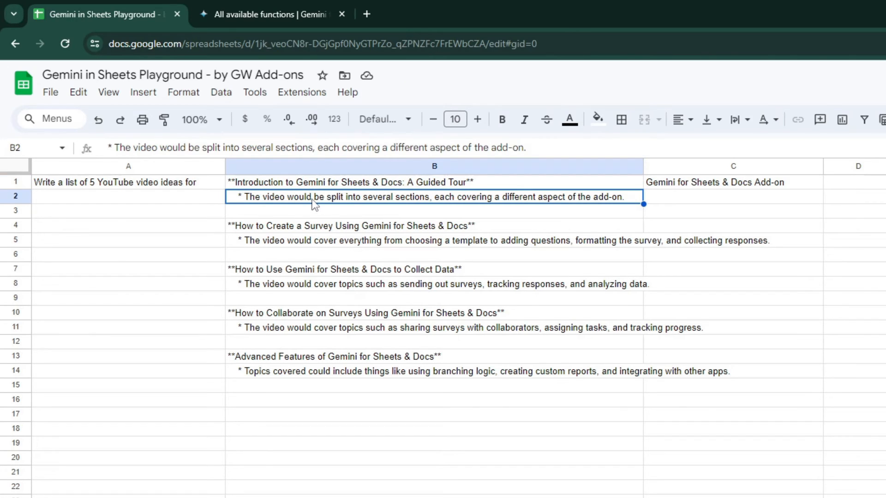
pyautogui.click(357, 227)
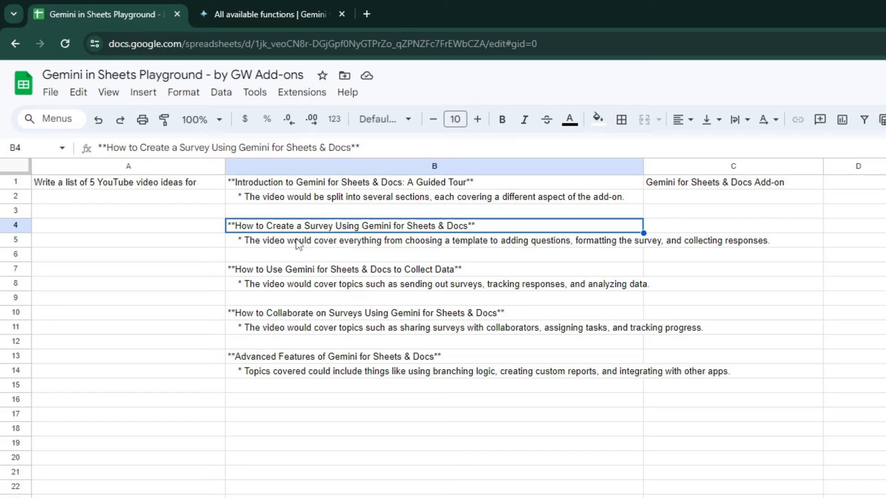
pyautogui.click(313, 271)
pyautogui.click(338, 318)
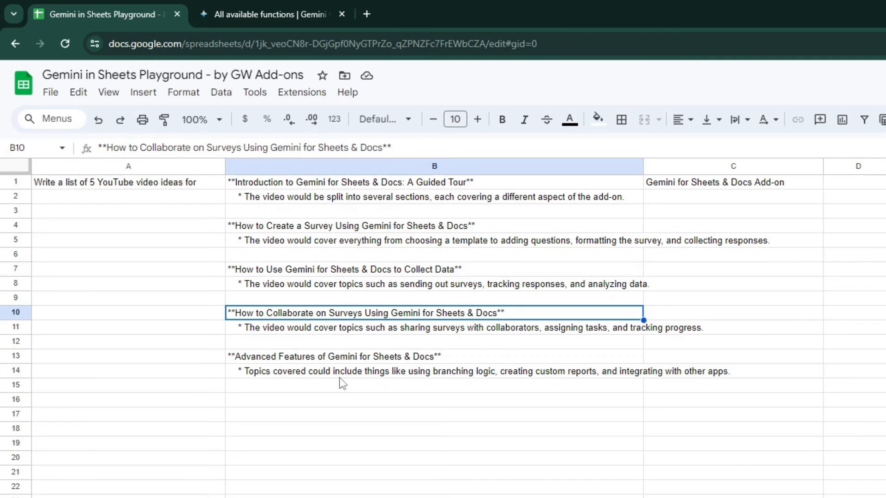
pyautogui.click(302, 373)
pyautogui.click(301, 358)
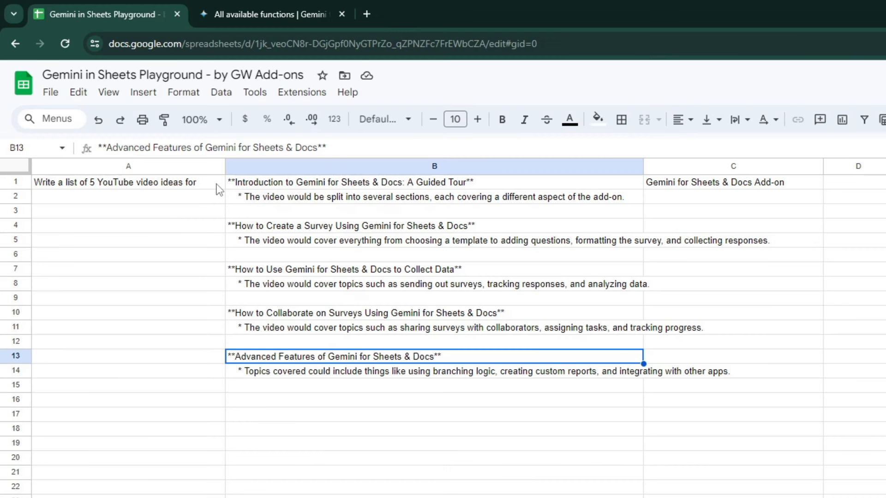
# Look up the temperature and model arguments in B1's formula help and in the Temperature and Model section of the Gemini for Work documentation.
pyautogui.click(302, 185)
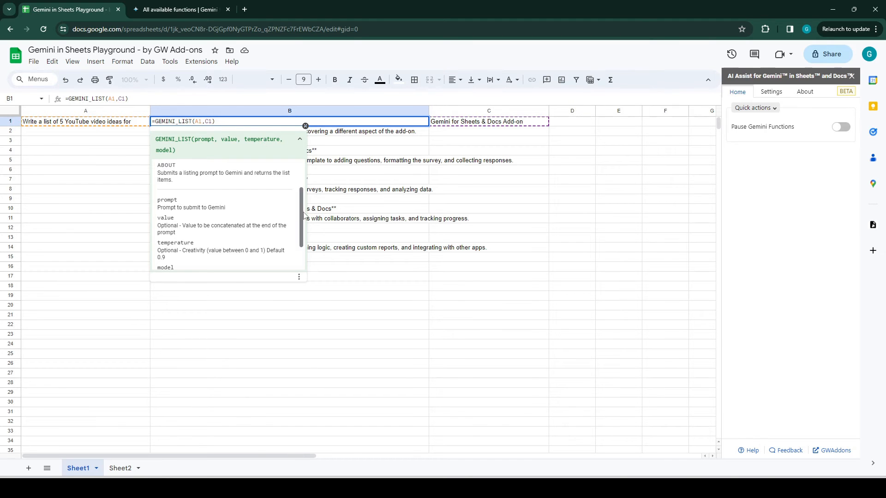
pyautogui.moveTo(301, 216); pyautogui.dragTo(300, 237)
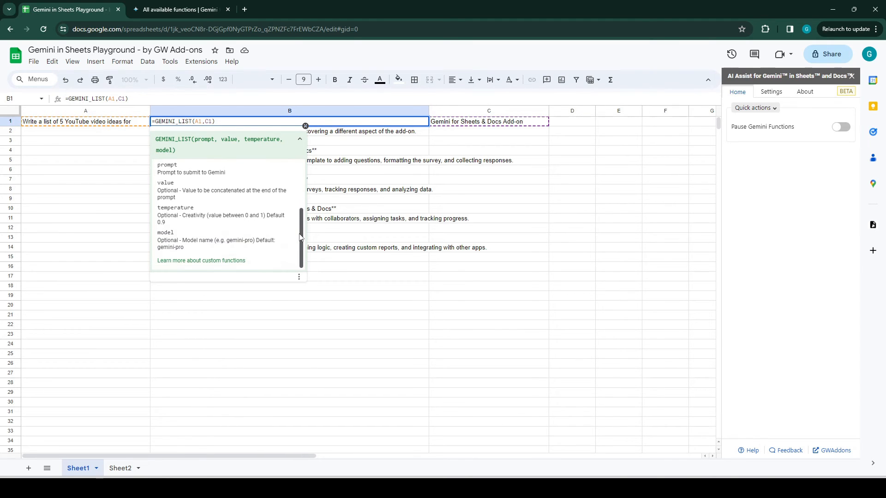
pyautogui.click(153, 8)
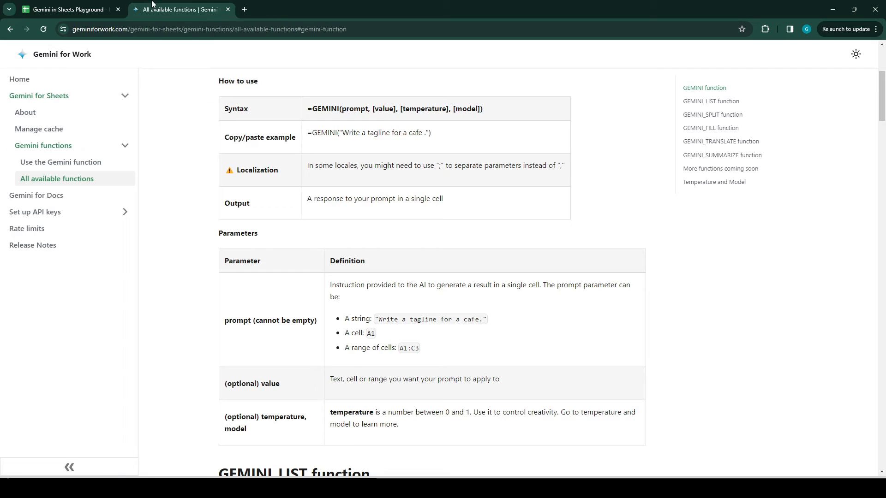
pyautogui.click(693, 183)
pyautogui.scroll(-4, 315, 320)
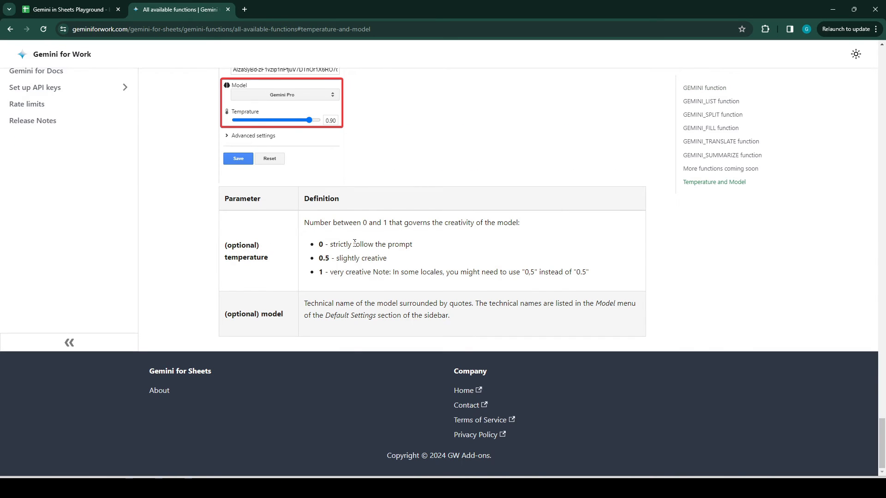
pyautogui.moveTo(387, 223); pyautogui.dragTo(363, 223)
pyautogui.moveTo(318, 245); pyautogui.dragTo(586, 276)
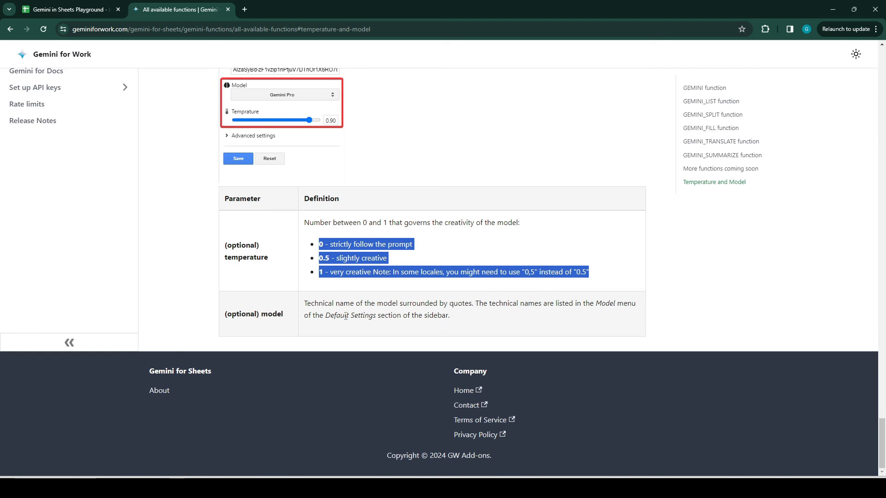
# Return to the spreadsheet, leave B1 unedited, and check the default model choices and temperature in the add-on's settings.
pyautogui.click(97, 4)
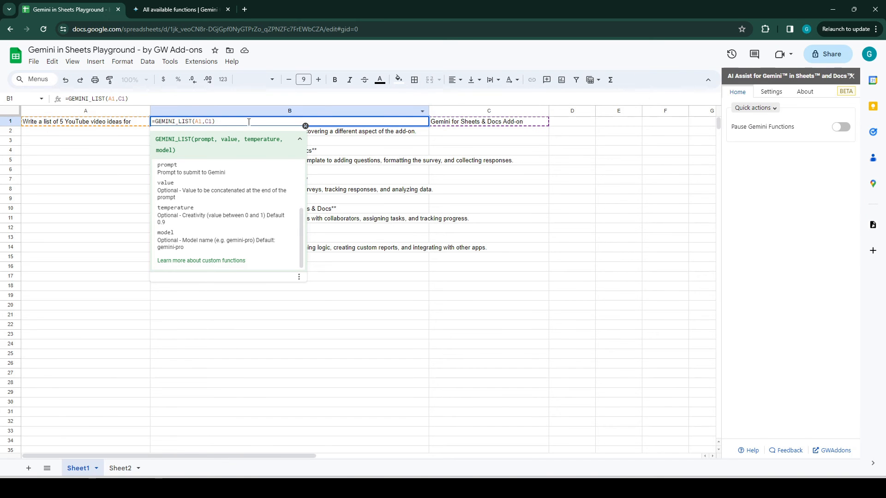
pyautogui.press('Escape')
pyautogui.click(771, 91)
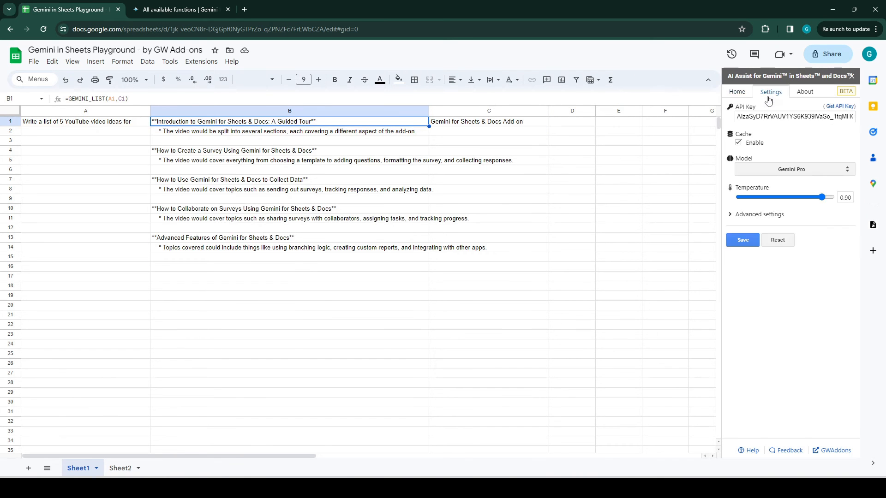
pyautogui.click(825, 170)
pyautogui.click(826, 170)
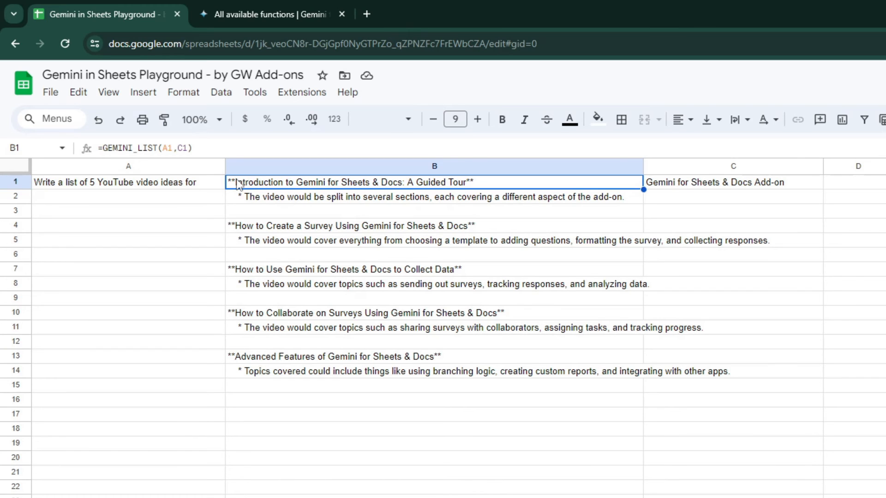
# Add a temperature of "0.1" and the model "gemini-pro" as the last arguments of the GEMINI_LIST formula in B1.
pyautogui.doubleClick(237, 183)
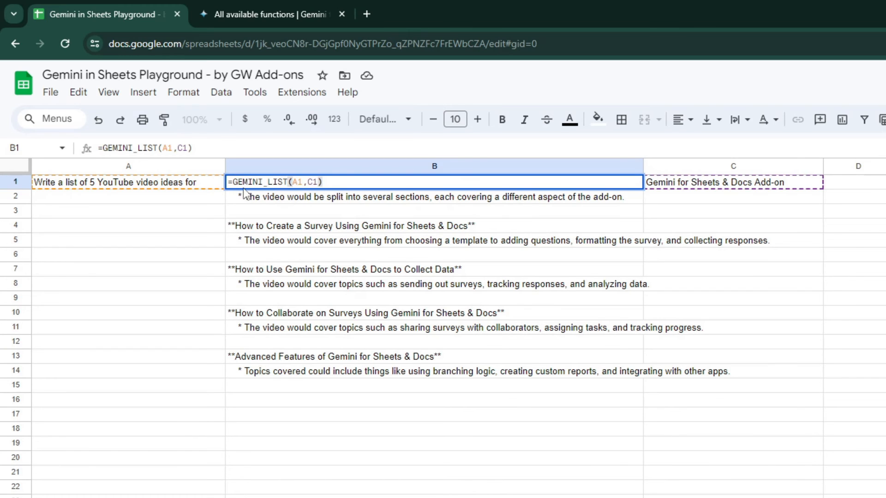
pyautogui.click(319, 182)
pyautogui.write(',"0.')
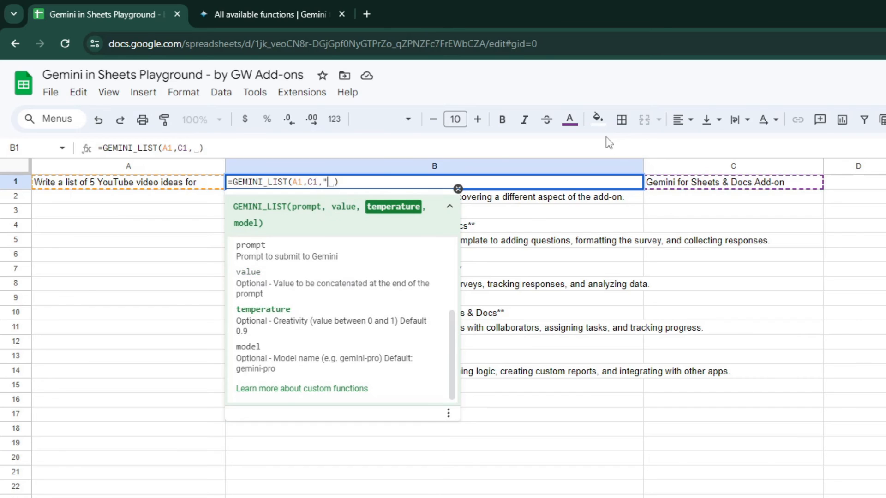
pyautogui.write('1","gem')
pyautogui.write('ini-pro"')
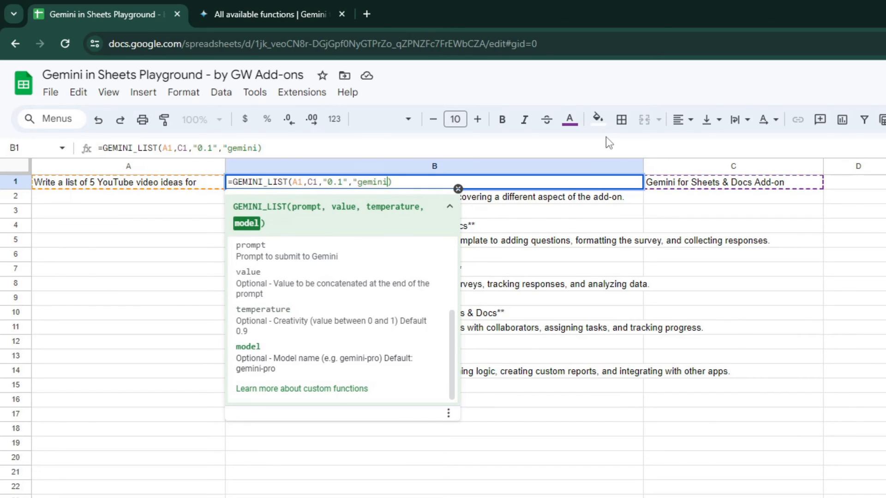
pyautogui.press('Return')
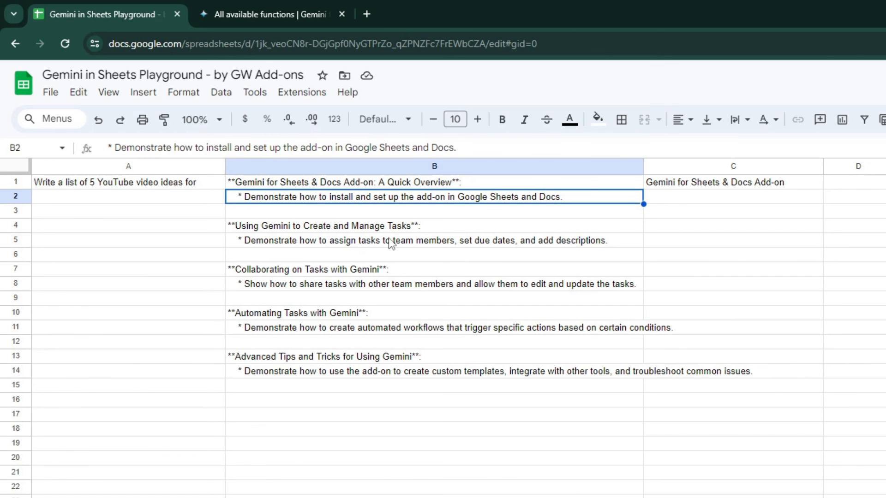
# Review the extended formula in B1, the regenerated idea in B10, and the prompt in A1.
pyautogui.click(342, 185)
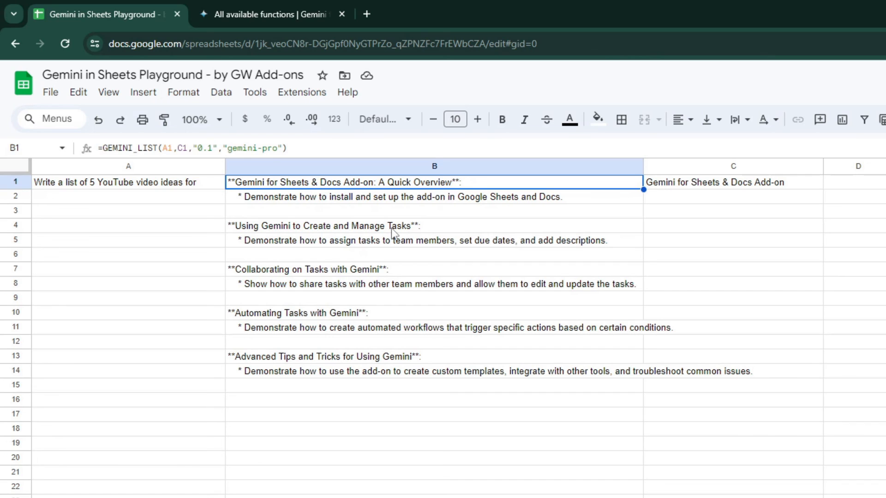
pyautogui.click(255, 316)
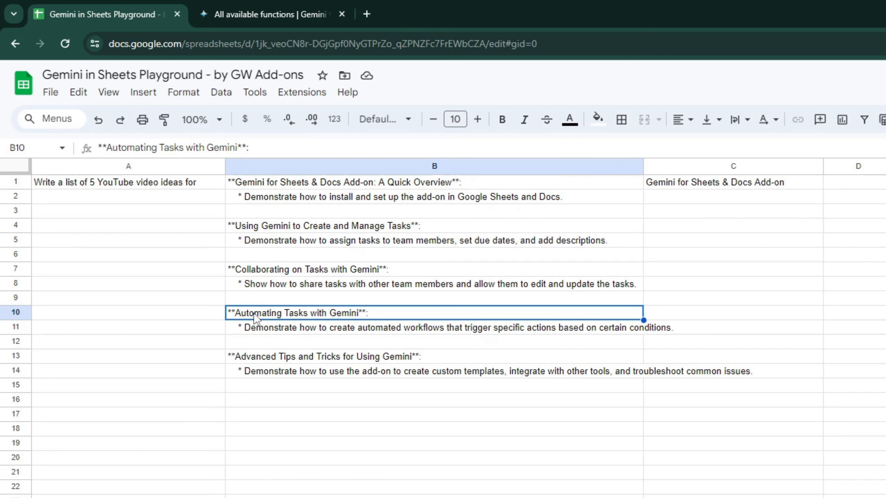
pyautogui.click(134, 184)
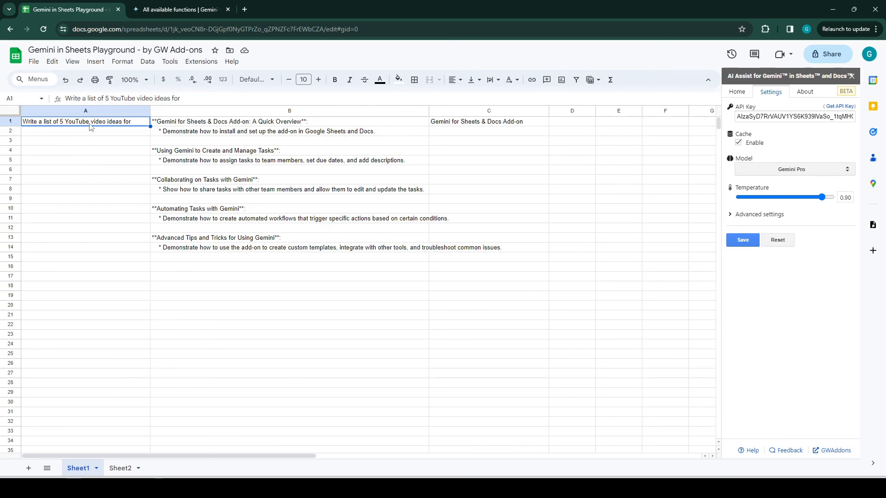
# Look over the list of available functions in the Gemini for Work documentation and return to the spreadsheet.
pyautogui.click(180, 9)
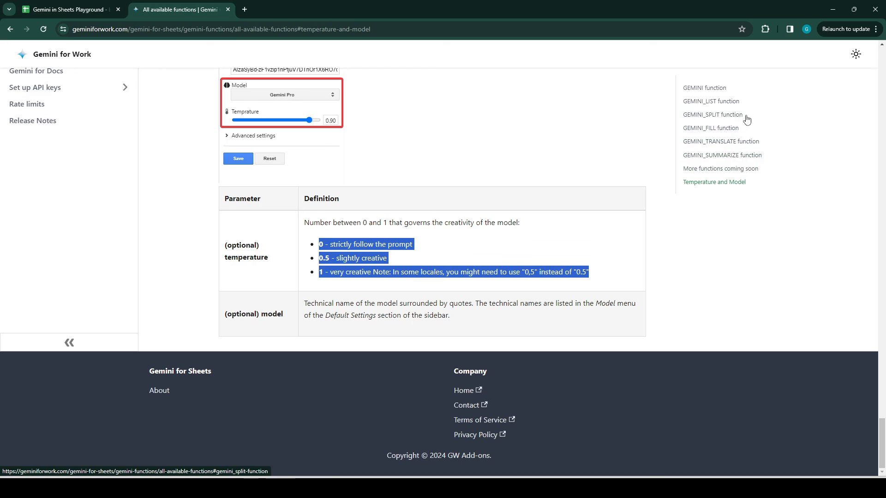
pyautogui.click(850, 143)
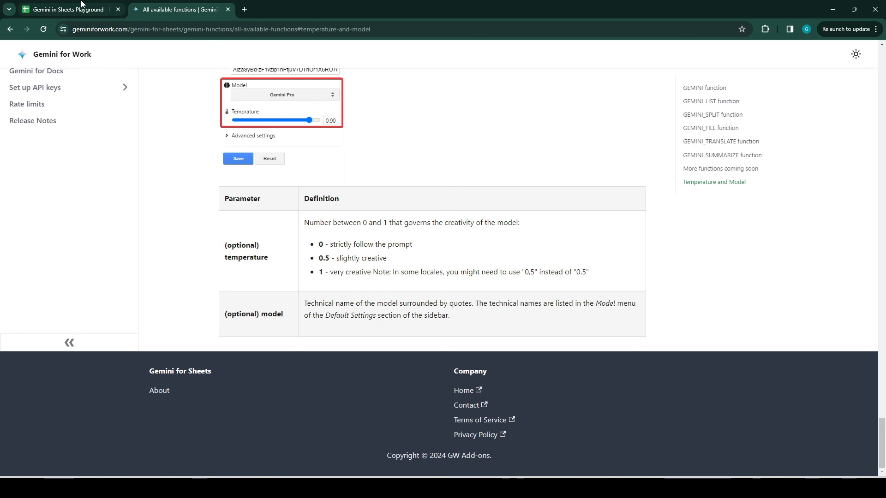
pyautogui.click(69, 10)
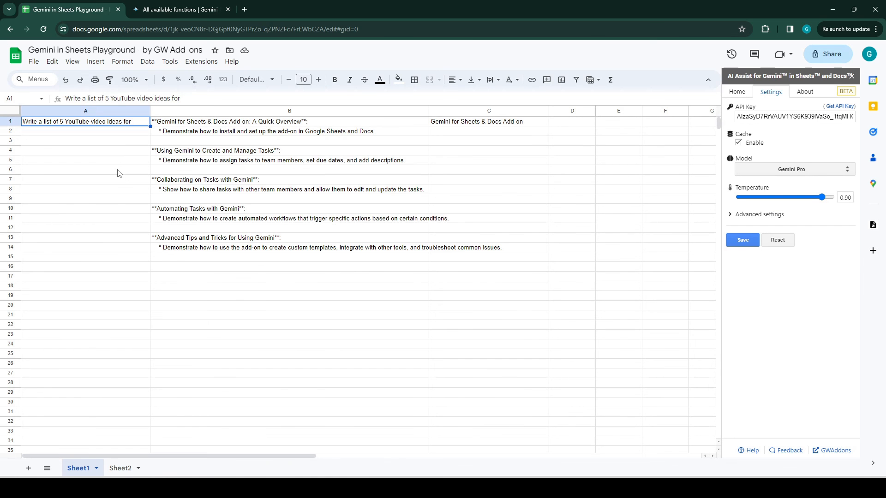